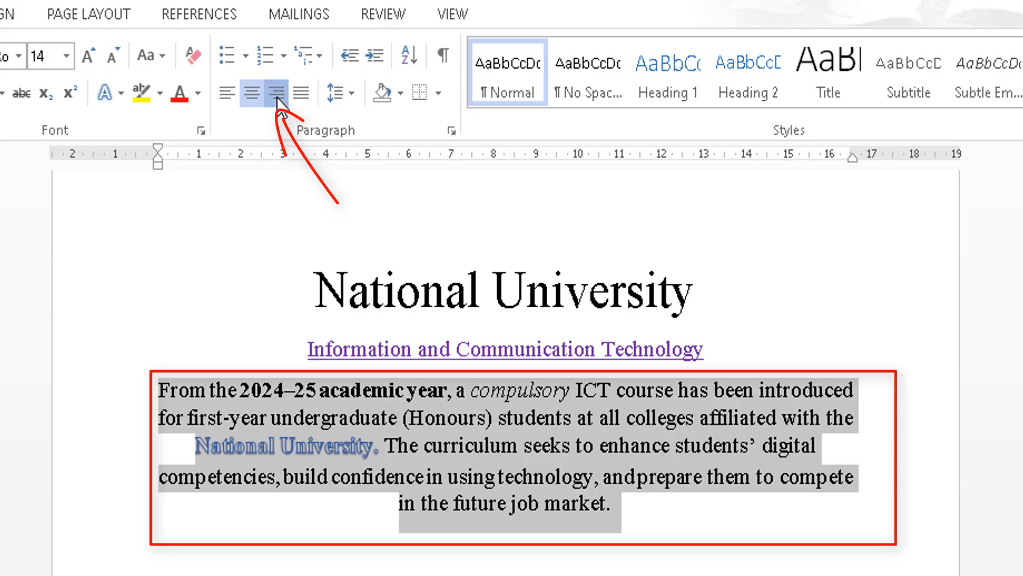
# Justify the selected ICT course paragraph after briefly trying right alignment.
pyautogui.click(276, 95)
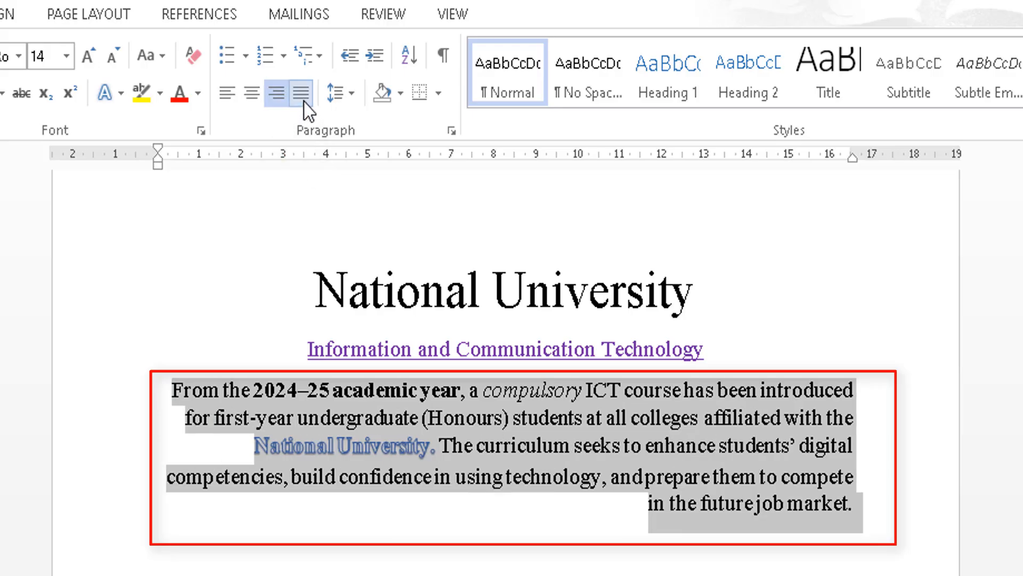
pyautogui.click(303, 101)
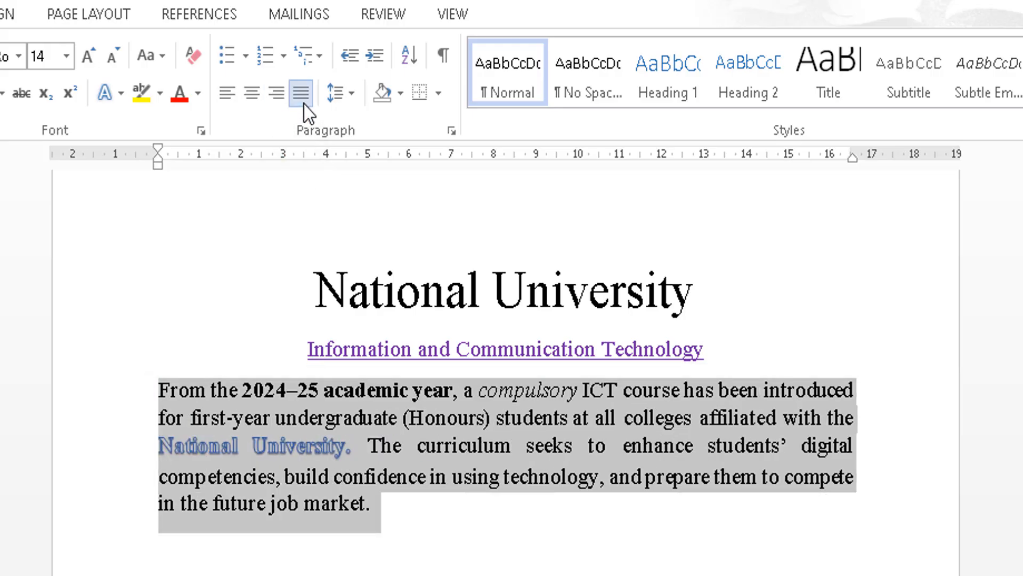
pyautogui.click(414, 514)
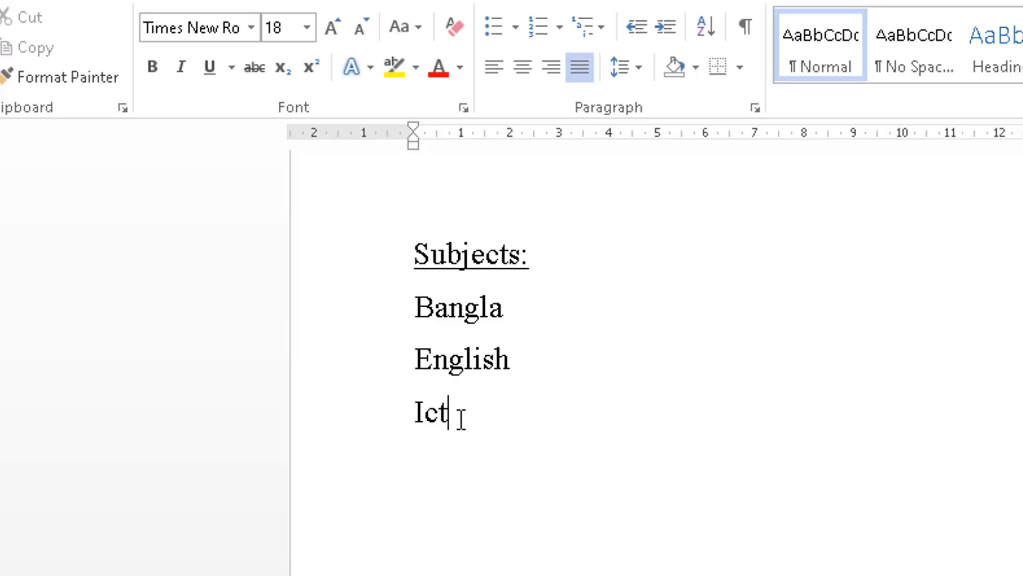
# Apply arrowhead bullets to the Bangla, English and Ict lines.
pyautogui.moveTo(459, 417); pyautogui.dragTo(423, 314)
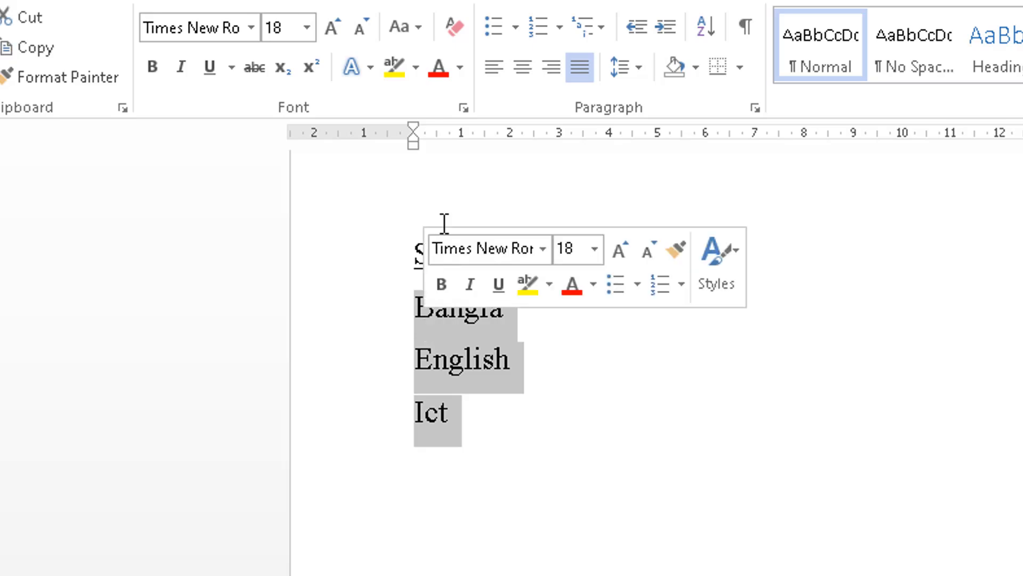
pyautogui.click(515, 35)
pyautogui.click(564, 108)
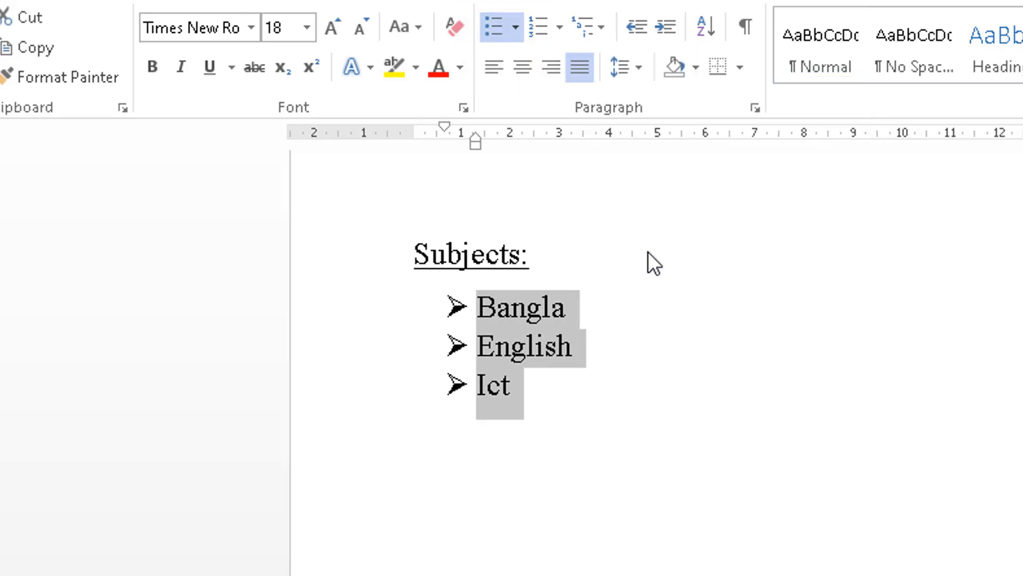
pyautogui.click(570, 388)
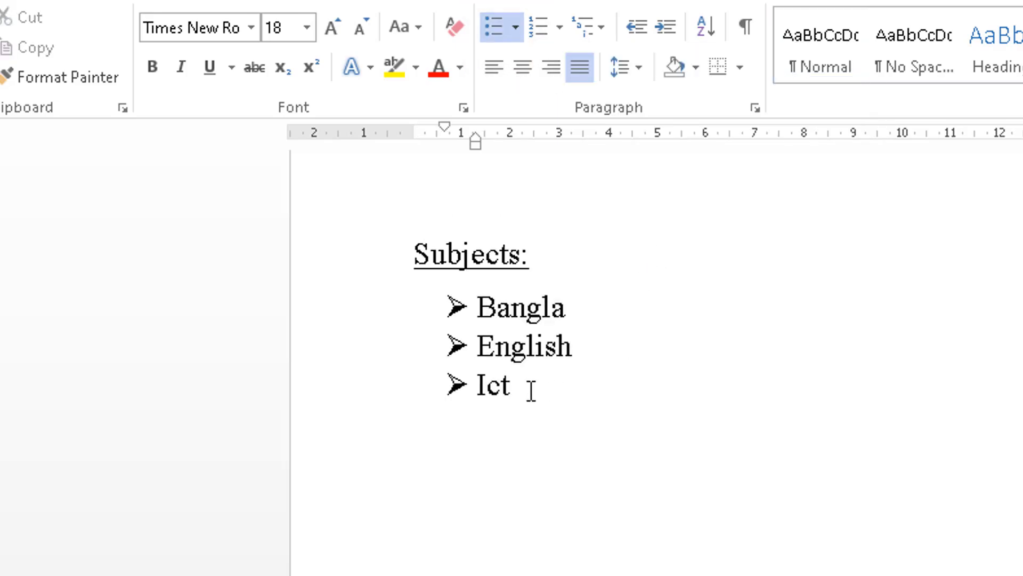
# Switch the three subjects to a 1. 2. 3. numbered list.
pyautogui.moveTo(519, 384); pyautogui.dragTo(462, 320)
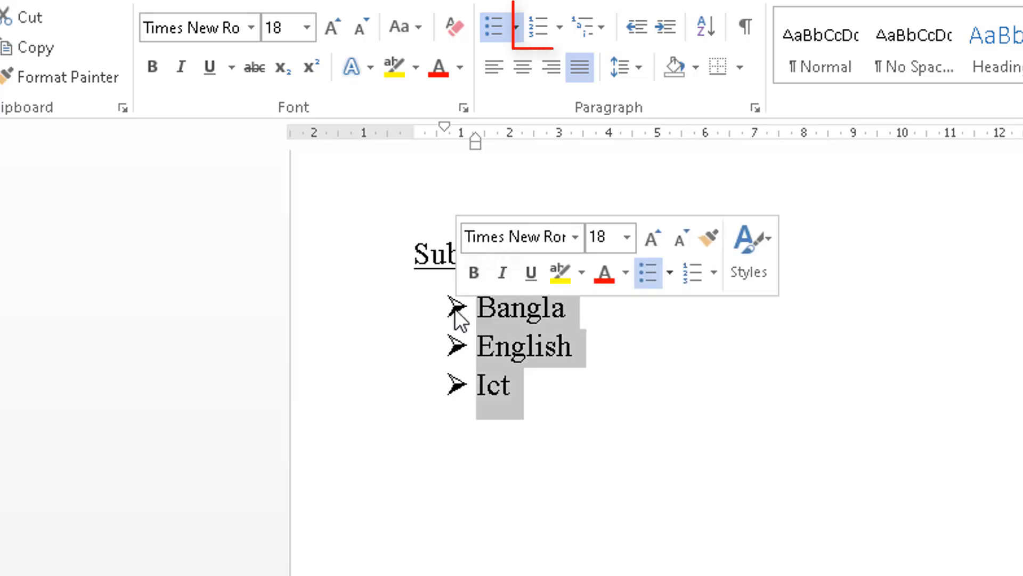
pyautogui.click(559, 31)
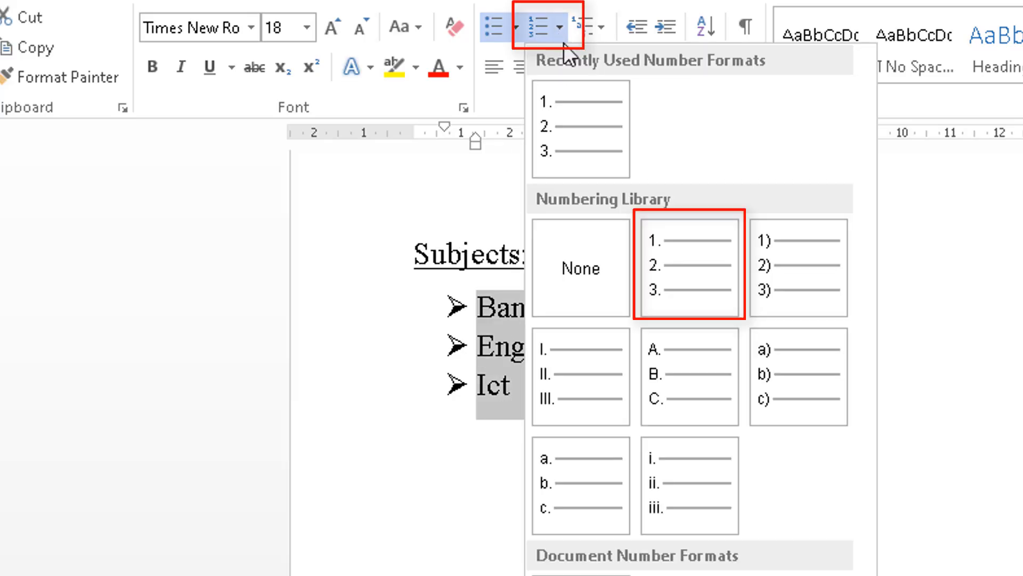
pyautogui.click(672, 264)
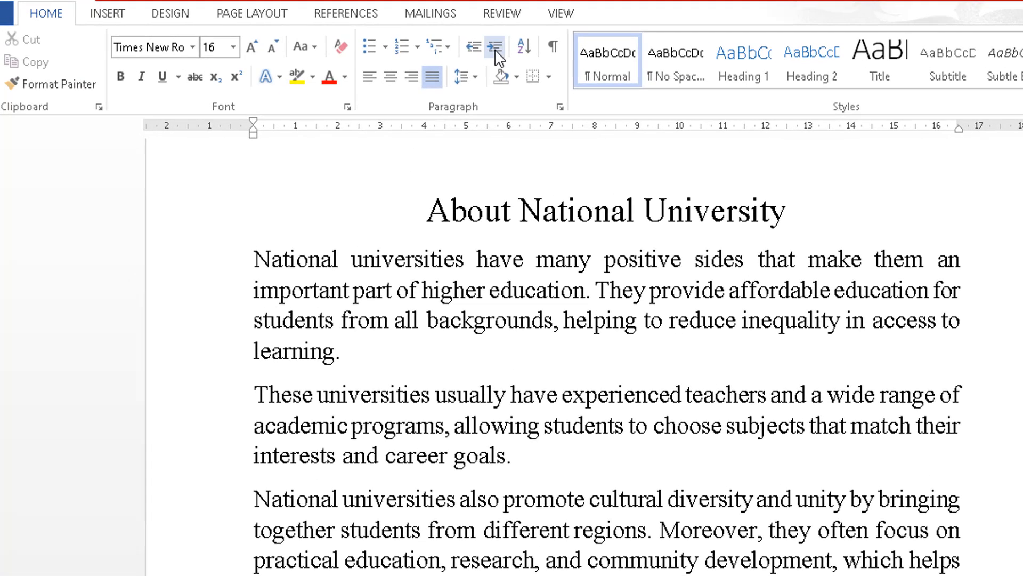
pyautogui.click(418, 39)
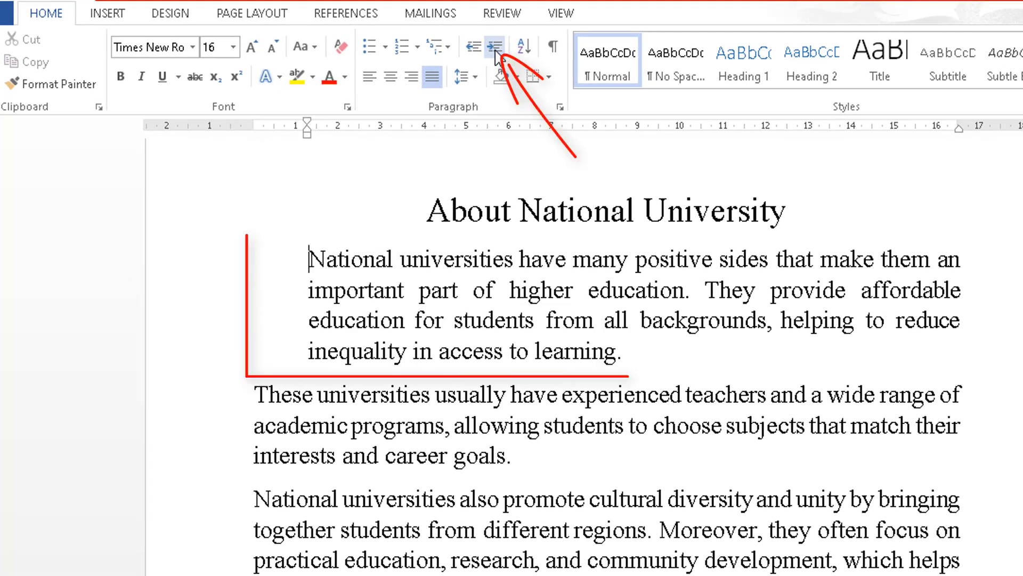
pyautogui.click(489, 465)
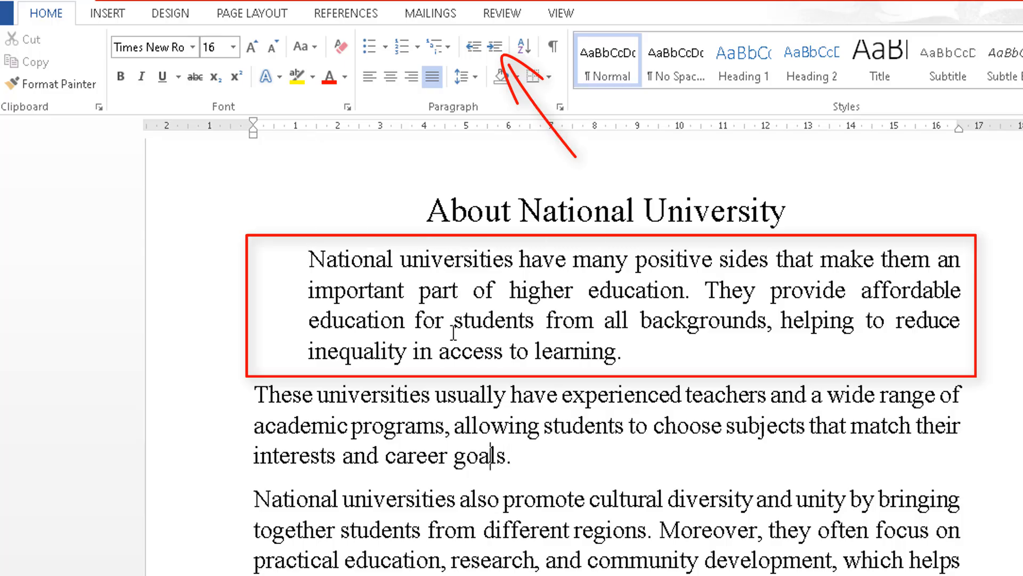
pyautogui.click(306, 265)
pyautogui.click(475, 52)
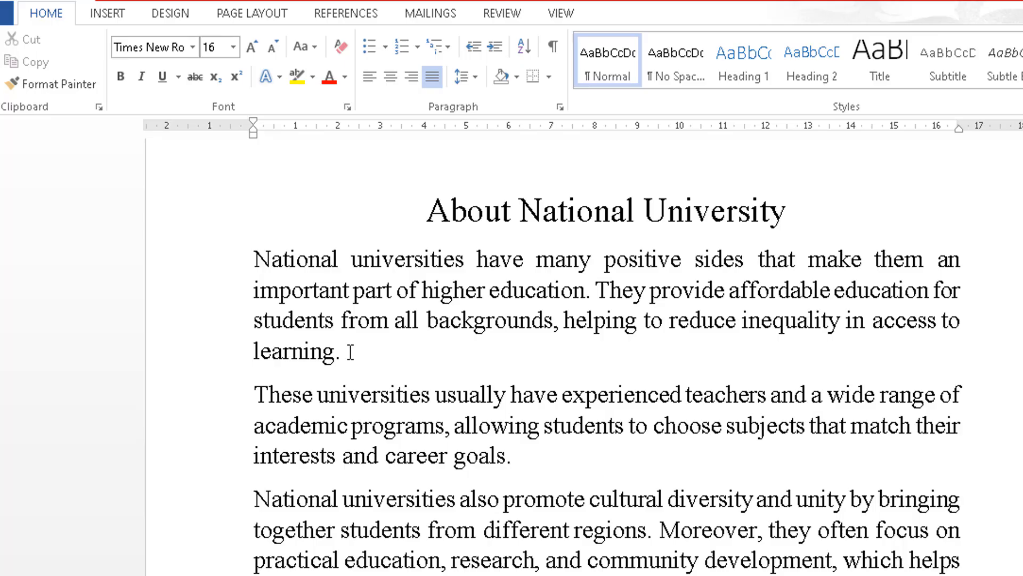
# Give the first About National University paragraph 1.5 line spacing.
pyautogui.moveTo(344, 351); pyautogui.dragTo(264, 262)
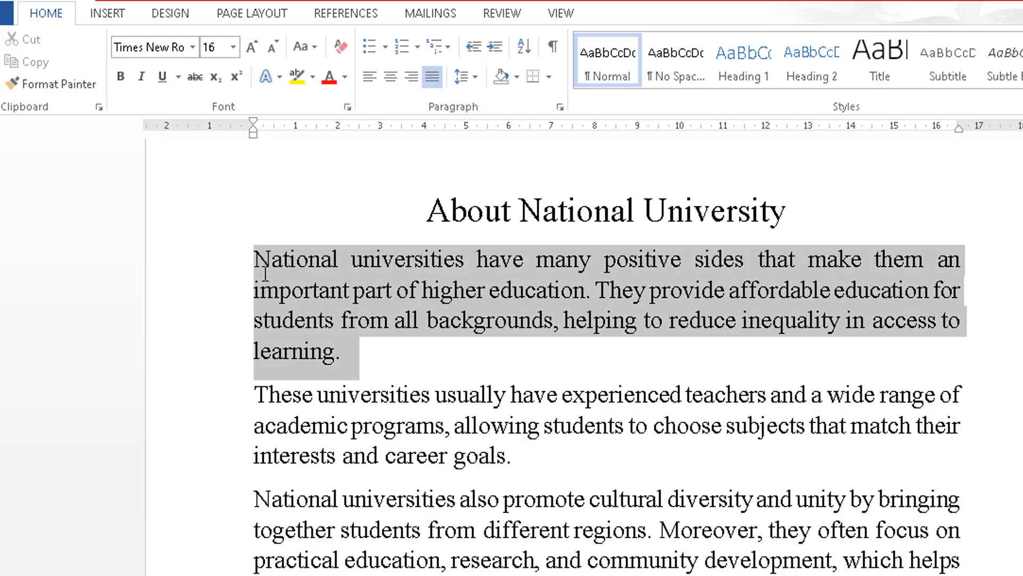
pyautogui.click(474, 78)
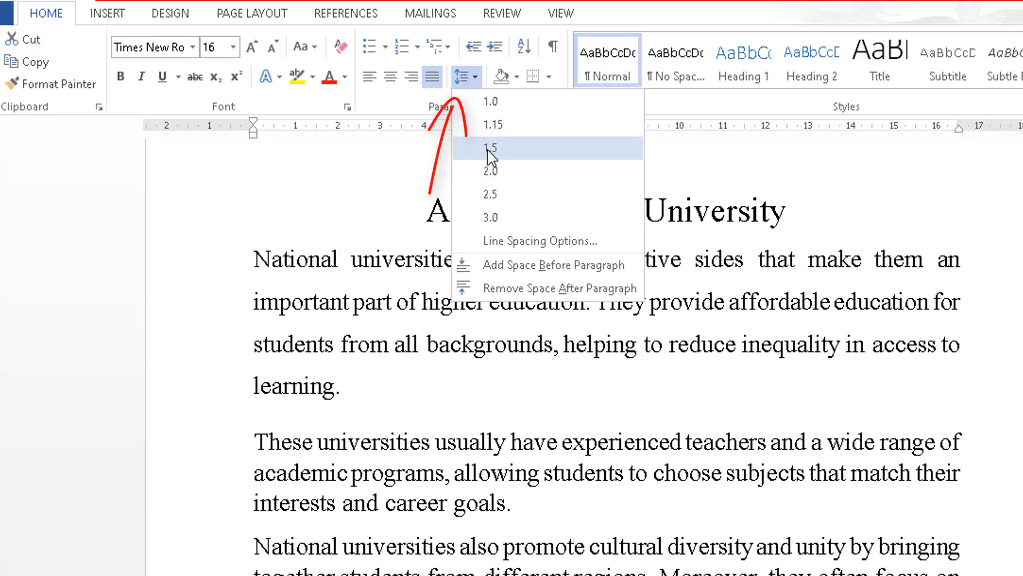
pyautogui.click(491, 149)
pyautogui.click(378, 382)
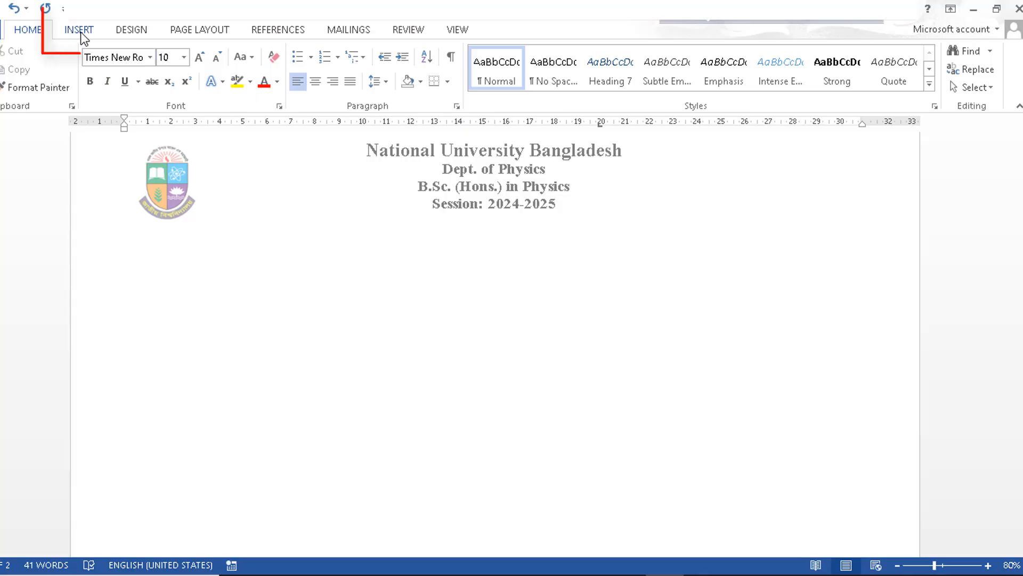
# Insert a table of 7 columns and 6 rows.
pyautogui.click(80, 32)
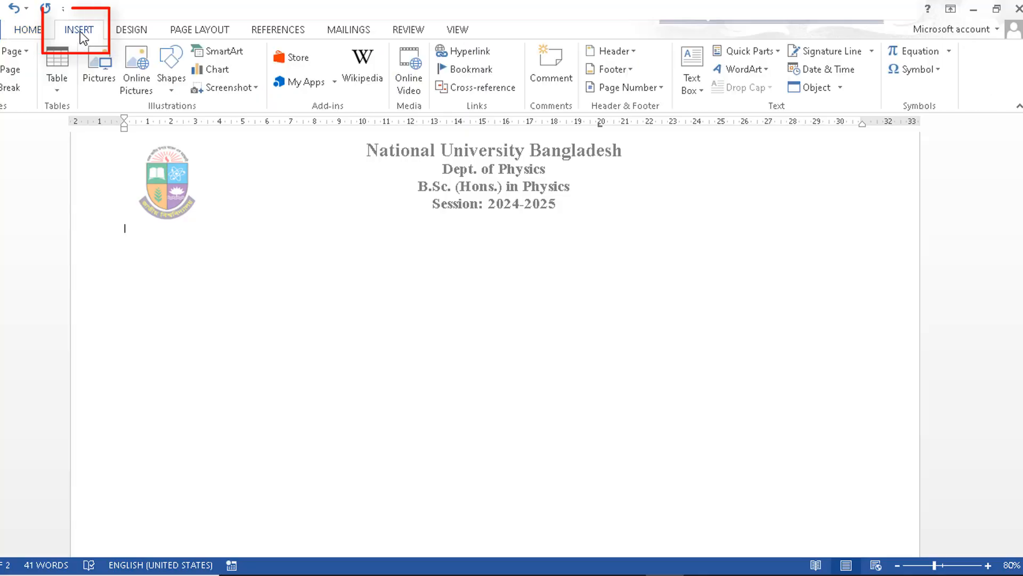
pyautogui.click(59, 83)
pyautogui.click(93, 251)
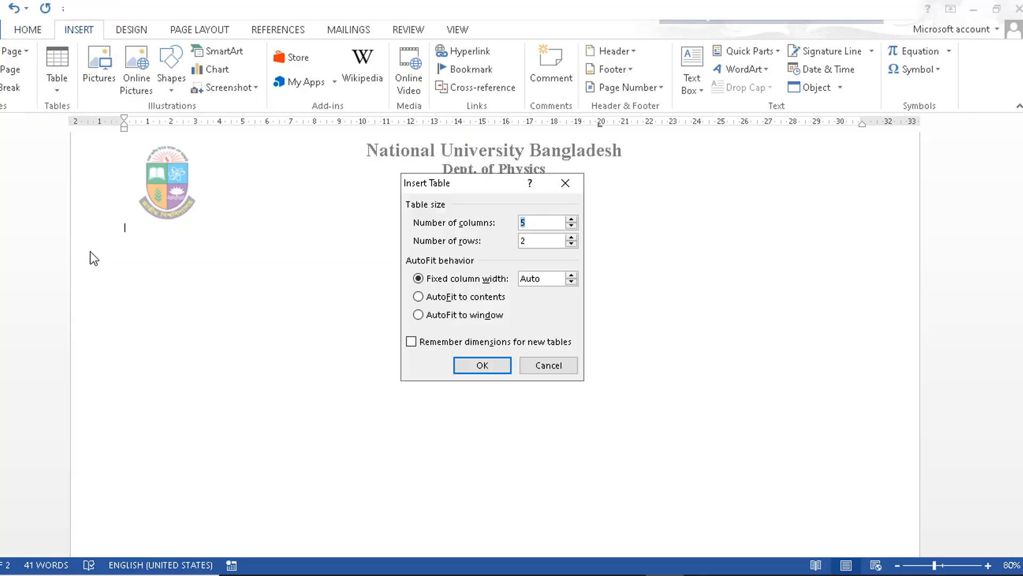
pyautogui.click(571, 220)
pyautogui.click(571, 220)
pyautogui.click(571, 244)
pyautogui.click(482, 365)
# Apply the green Grid Table style and select the fifth column's lower cells for merging.
pyautogui.click(118, 218)
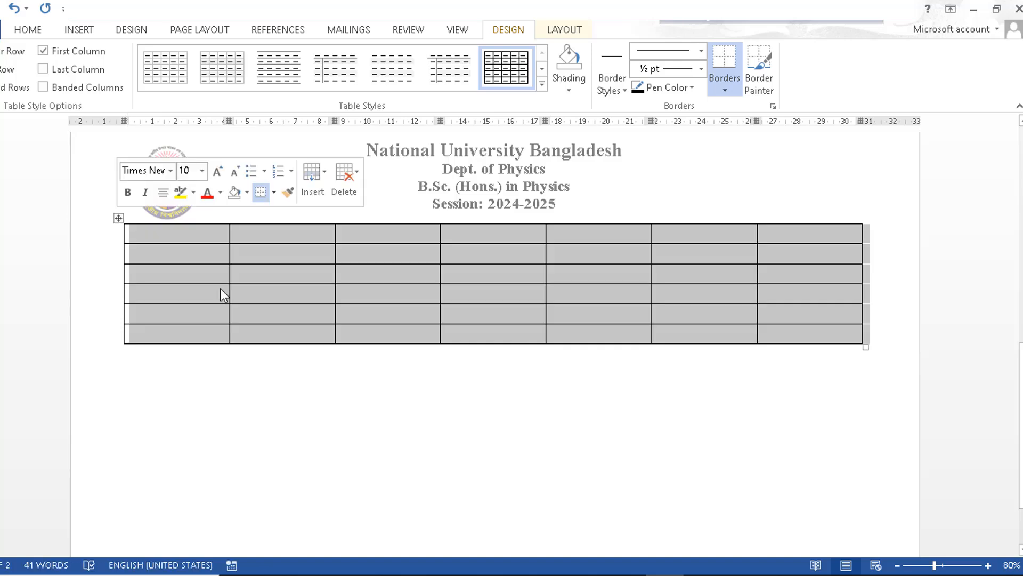
pyautogui.click(542, 84)
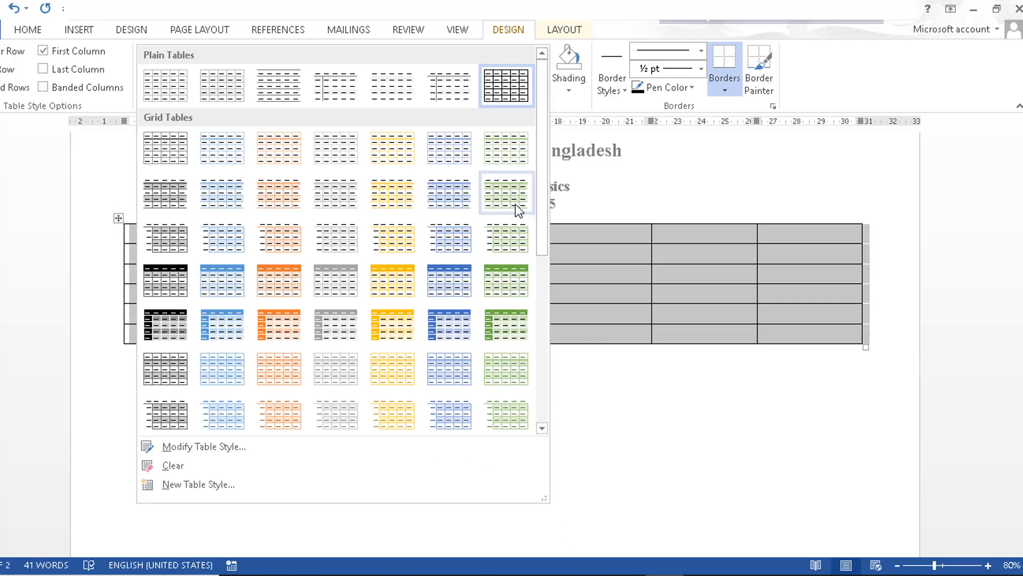
pyautogui.click(503, 324)
pyautogui.moveTo(603, 402); pyautogui.dragTo(576, 270)
pyautogui.rightClick(565, 298)
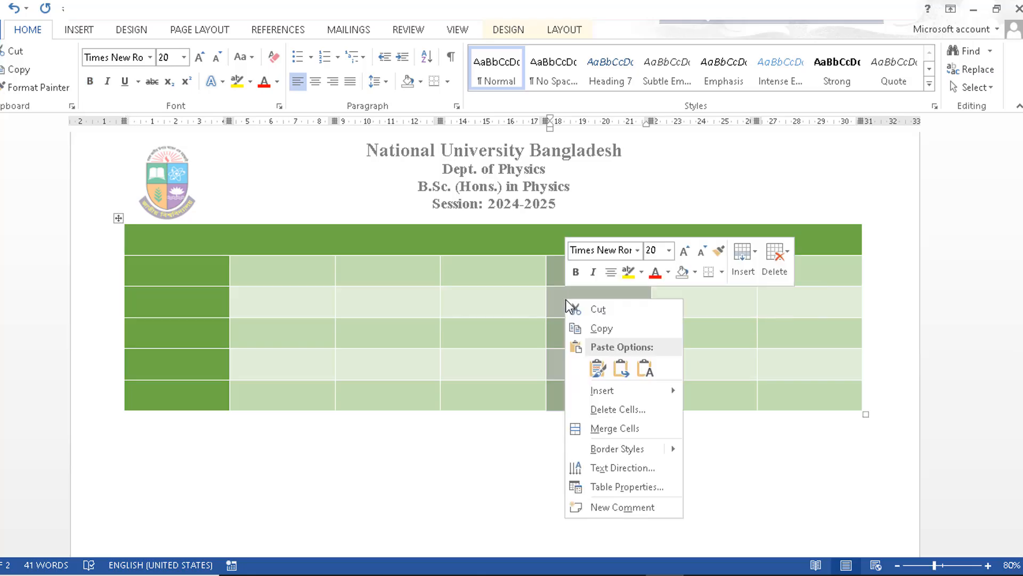
# Merge the fifth column's lower cells and place a 'Break' text box inside.
pyautogui.click(610, 430)
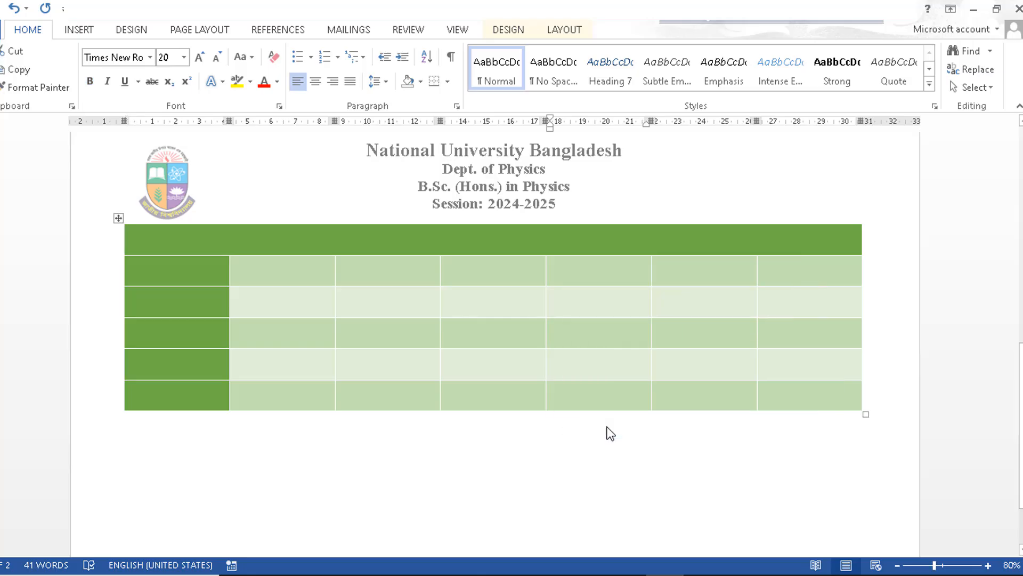
pyautogui.click(79, 30)
pyautogui.click(691, 72)
pyautogui.click(666, 503)
pyautogui.moveTo(552, 262); pyautogui.dragTo(661, 356)
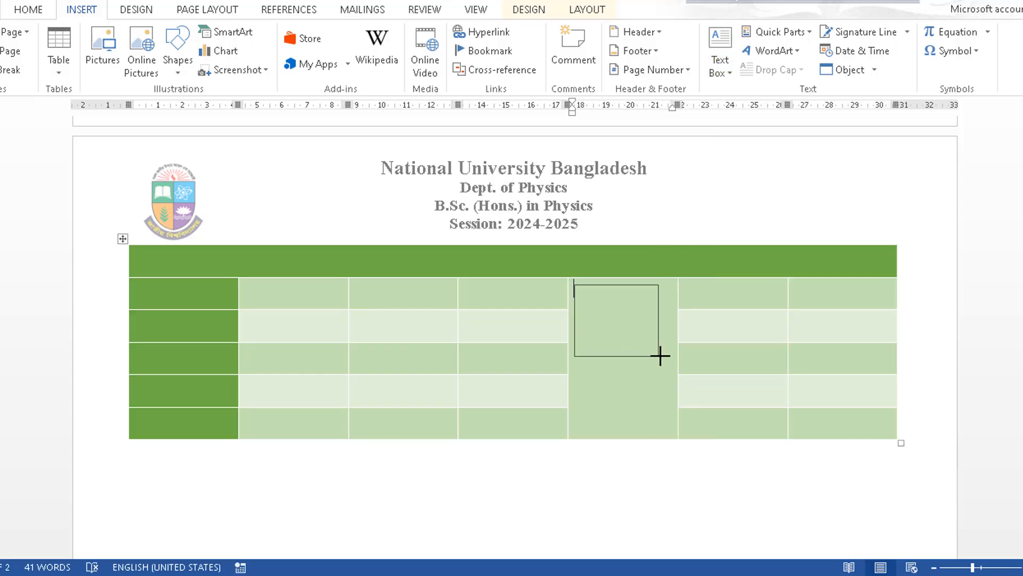
pyautogui.write('Break')
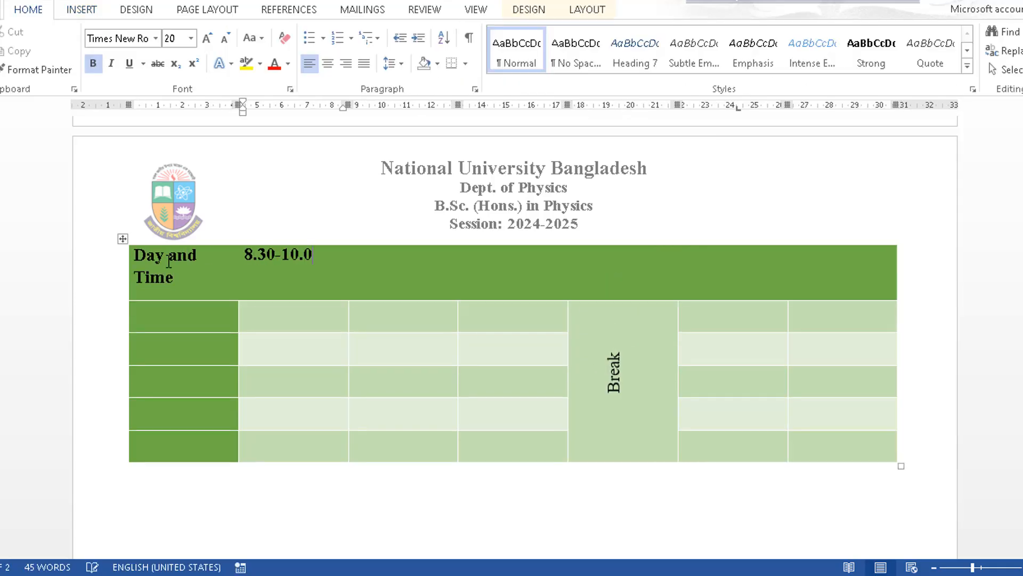
# Fill the header with time slots 10.00-11.30, 11.30-1.00, 1.00-2.00, 2.00-3.30 and 3.30-5.00.
pyautogui.write('0')
pyautogui.press('Tab')
pyautogui.write('10.00-11.30')
pyautogui.press('Tab')
pyautogui.write('11.30-1.00')
pyautogui.press('Tab')
pyautogui.write('1.00-2.')
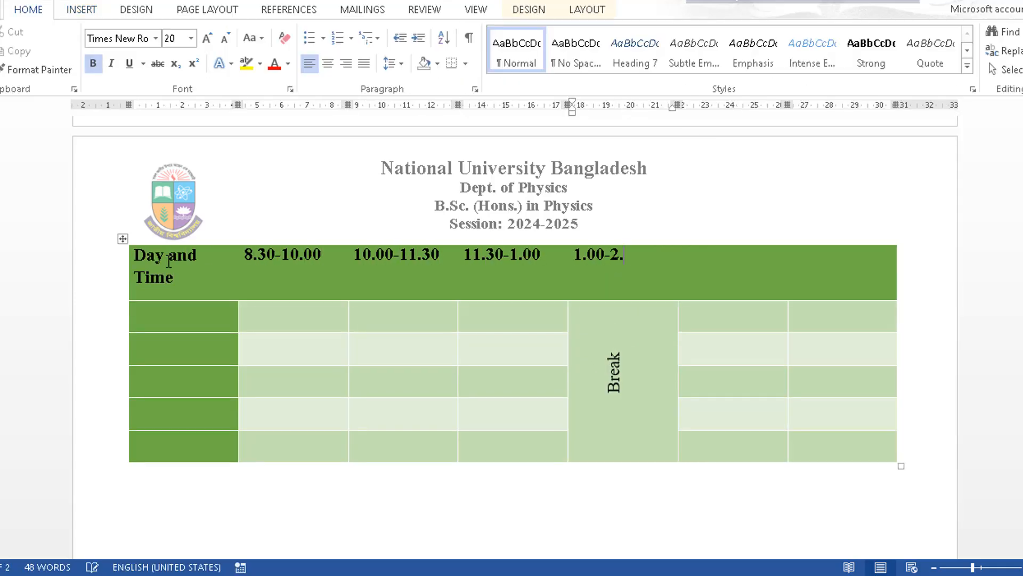
pyautogui.write('00')
pyautogui.press('Tab')
pyautogui.write('2.00-3.30')
pyautogui.press('Tab')
pyautogui.write('3.30-5.00')
# Enter Sunday, Monday, Tuesday, Wednesday and Thursday down the first column.
pyautogui.press('Tab')
pyautogui.write('Sunday')
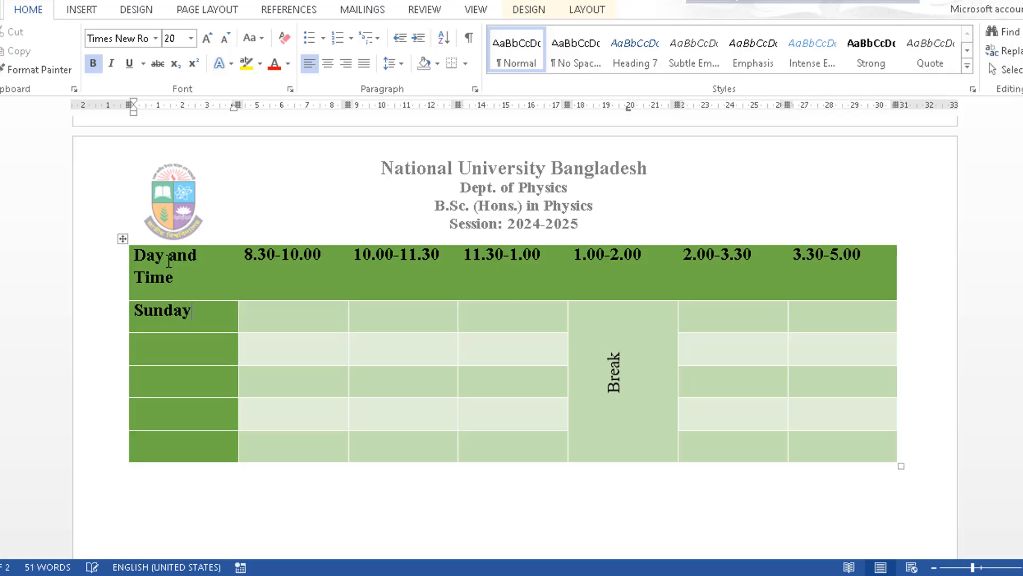
pyautogui.press('Down')
pyautogui.write('Monday')
pyautogui.press('Down')
pyautogui.write('Tuesday')
pyautogui.press('Down')
pyautogui.write('Wednesday')
pyautogui.press('Down')
pyautogui.write('Thursday')
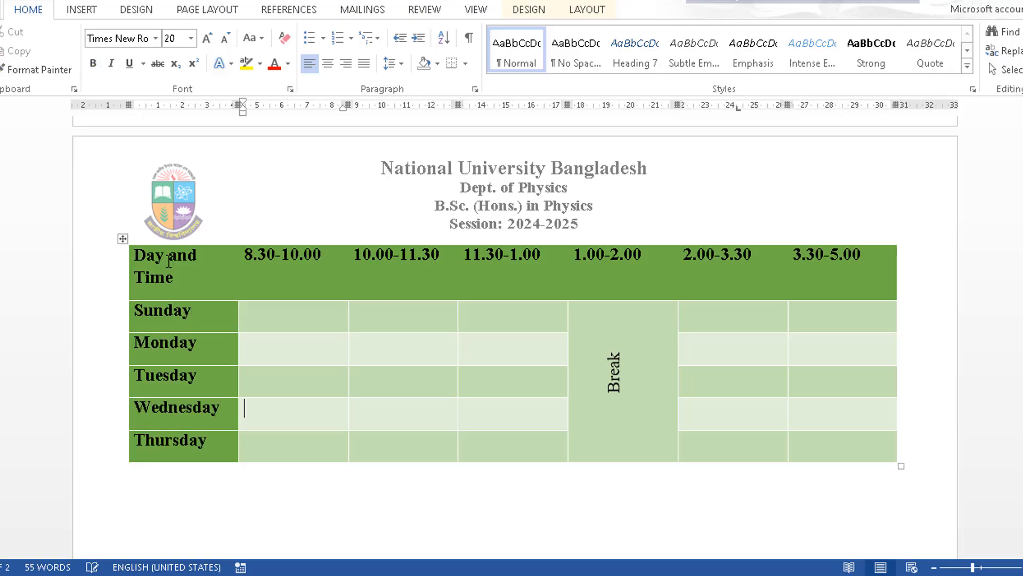
pyautogui.write('ubject 1')
# Fill the early day rows with Subject 1 to Subject 4 entries.
pyautogui.press('Tab')
pyautogui.write('Subject 2')
pyautogui.press('Tab')
pyautogui.press('Tab')
pyautogui.press('Tab')
pyautogui.write('Subject 3')
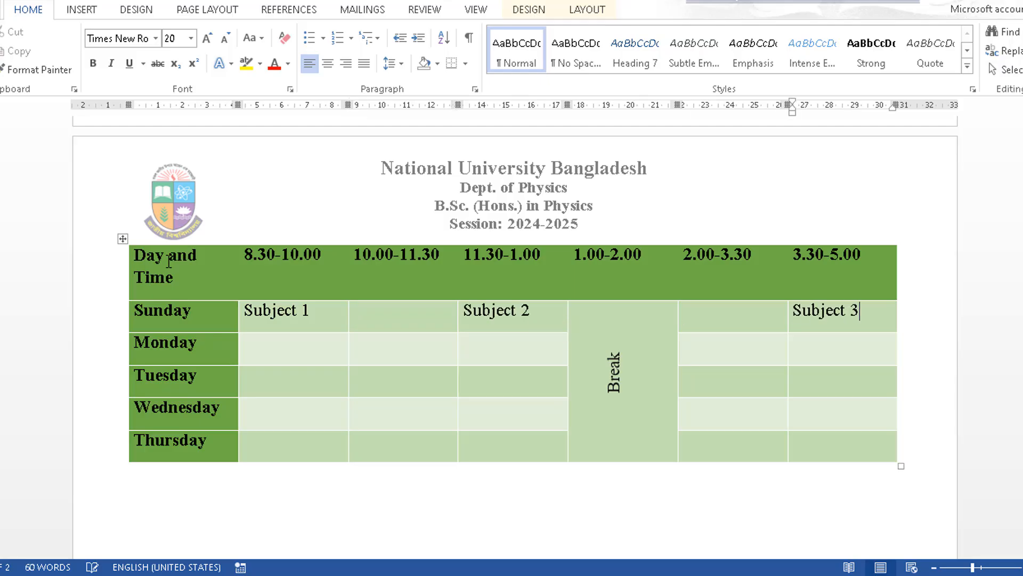
pyautogui.press('Tab')
pyautogui.press('Tab')
pyautogui.write('Subject 4')
pyautogui.press('Tab')
pyautogui.write('Subject 1')
pyautogui.press('Tab')
pyautogui.press('Tab')
pyautogui.write('Subject 2')
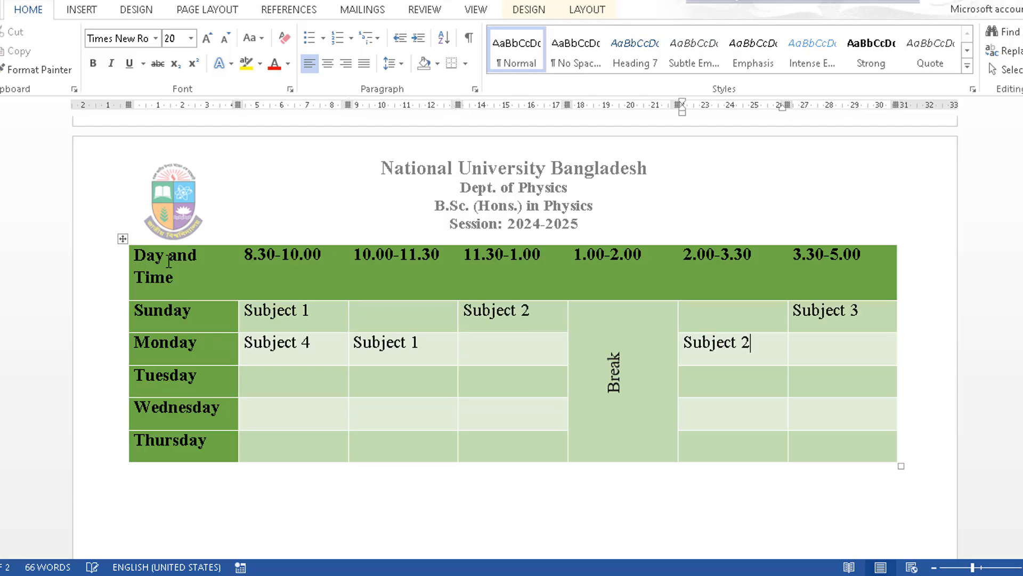
pyautogui.press('Down')
pyautogui.press('Down')
pyautogui.hotkey('shift', 'Tab')
pyautogui.hotkey('shift', 'Tab')
pyautogui.hotkey('shift', 'Tab')
# Fill the Wednesday and Thursday rows with Subject 1, 2, 3 and 5 entries.
pyautogui.write('Subject 3')
pyautogui.press('Tab')
pyautogui.press('Tab')
pyautogui.write('Subject 1')
pyautogui.press('Tab')
pyautogui.write('Subject 2')
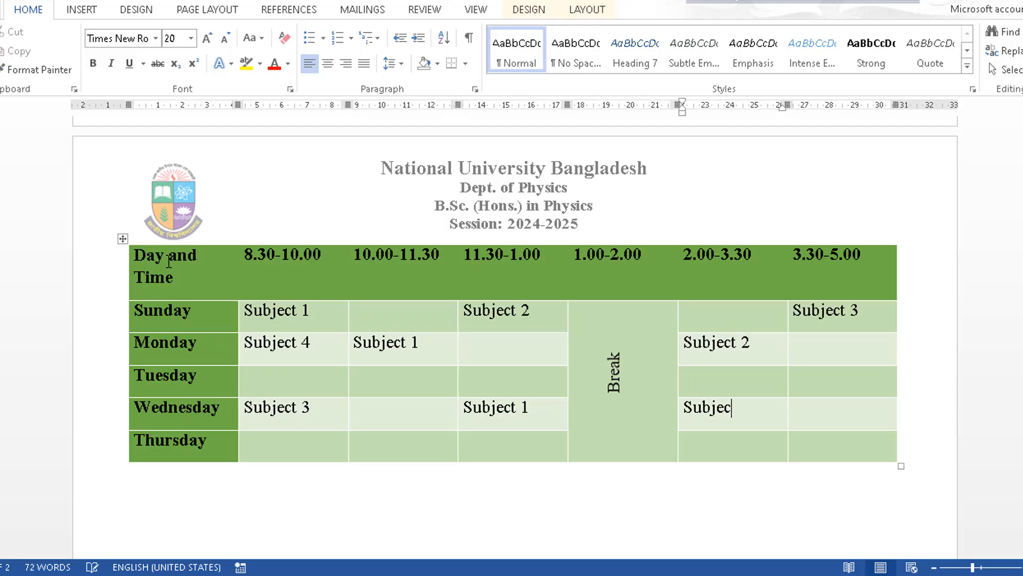
pyautogui.press('Tab')
pyautogui.write('Subject 5')
pyautogui.press('Down')
pyautogui.hotkey('shift', 'Tab')
pyautogui.hotkey('shift', 'Tab')
pyautogui.hotkey('shift', 'Tab')
pyautogui.hotkey('shift', 'Tab')
pyautogui.write('Subject 5')
pyautogui.press('Tab')
pyautogui.write('Subject 2')
pyautogui.press('Tab')
pyautogui.write('Subject 3')
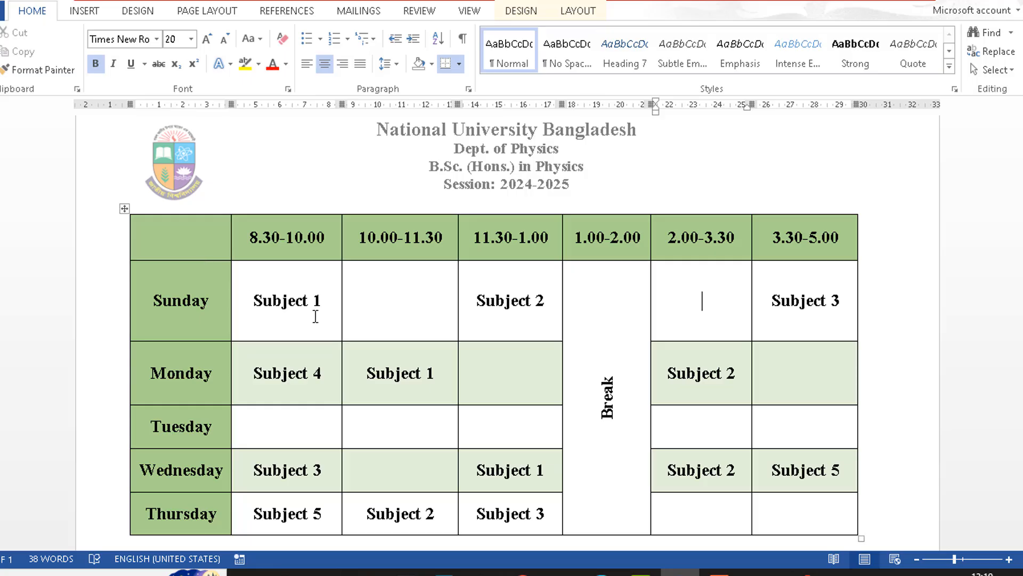
# Select the whole routine table and open the Borders list on the table Design tab.
pyautogui.click(128, 208)
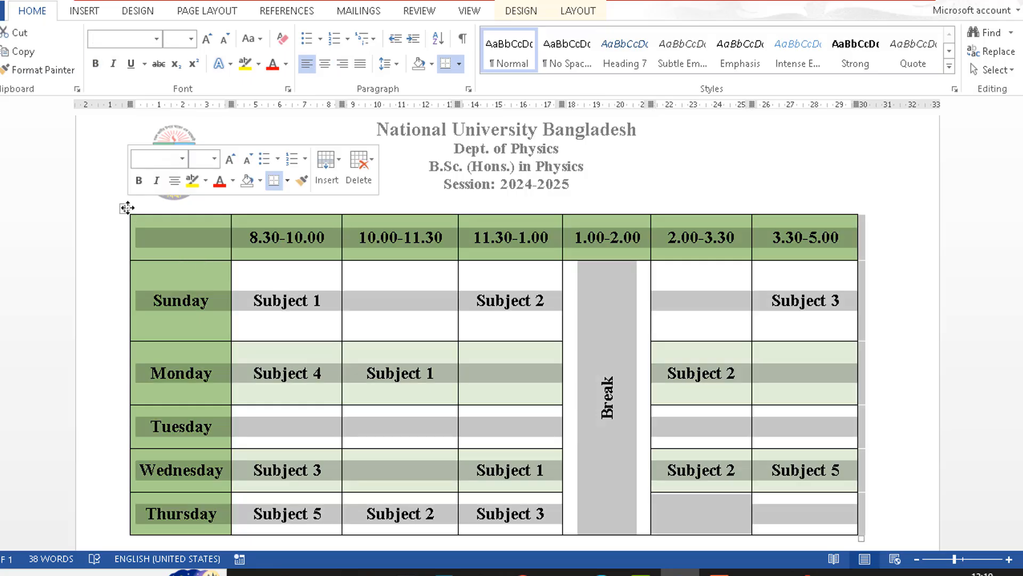
pyautogui.click(516, 12)
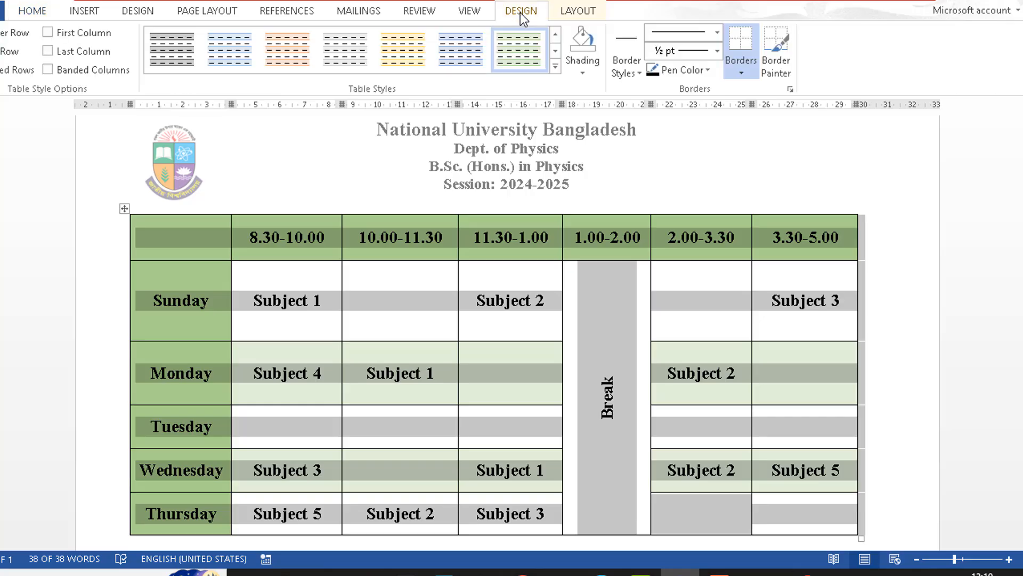
pyautogui.click(750, 74)
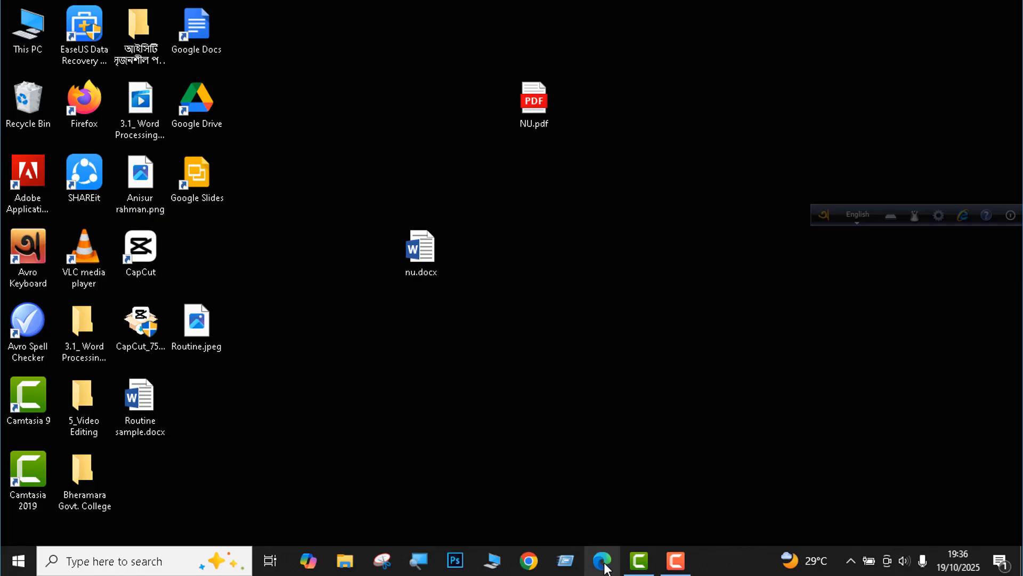
# Create a new Word document on onedrive.live.com in Edge and open its Share dialog.
pyautogui.click(602, 561)
pyautogui.write('onedrive.live.com')
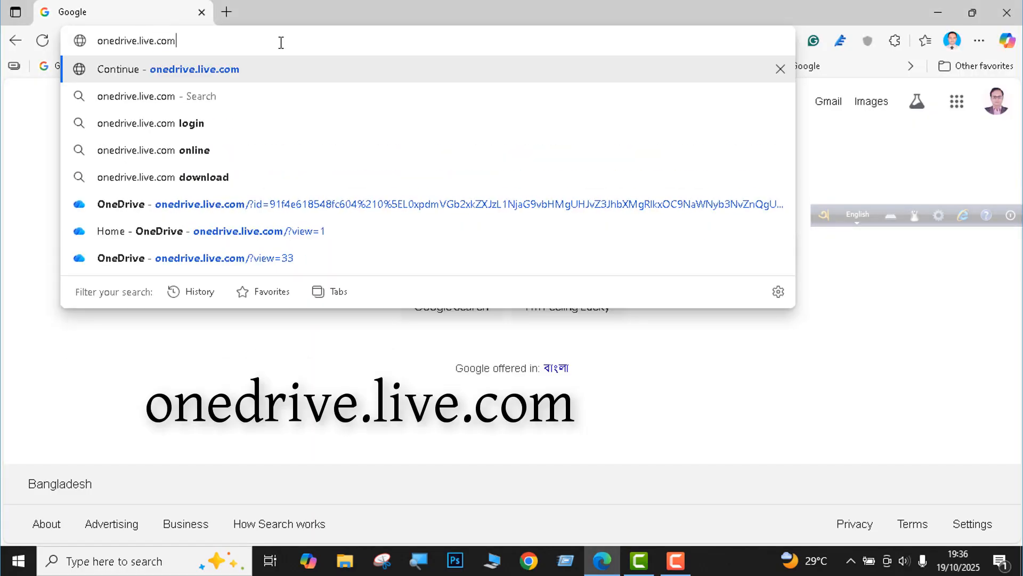
pyautogui.press('Return')
pyautogui.click(91, 166)
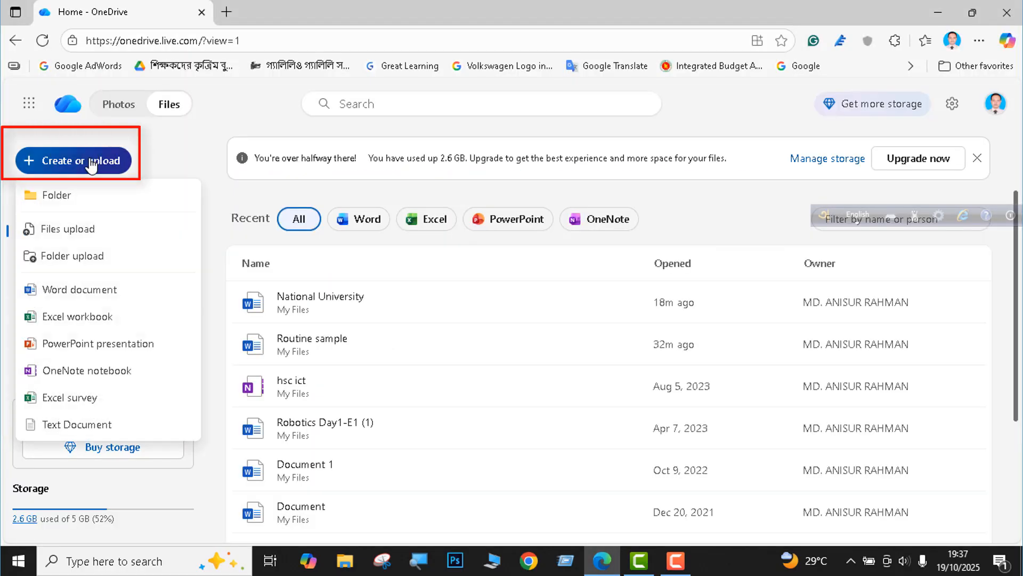
pyautogui.click(90, 289)
pyautogui.click(1002, 127)
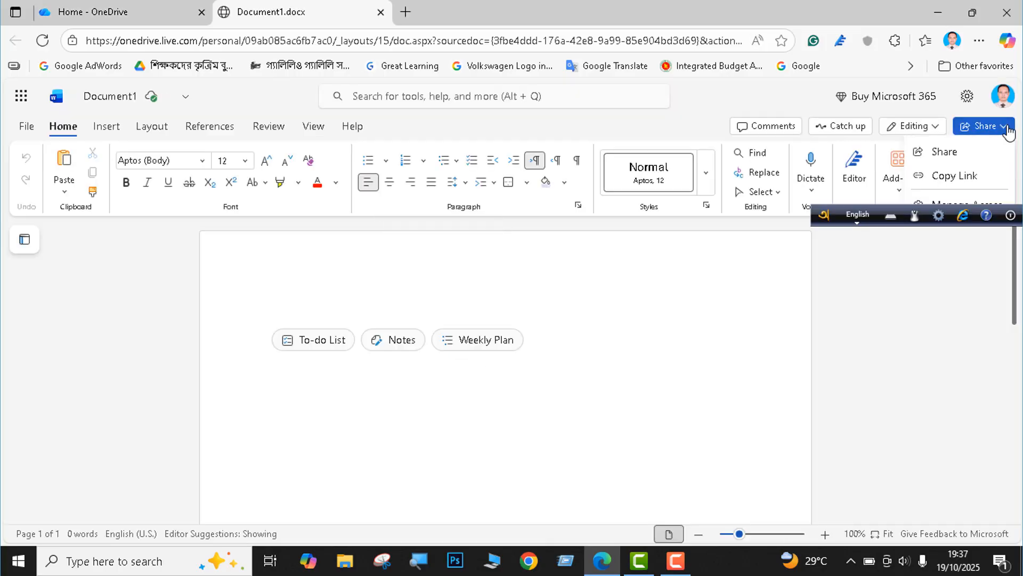
pyautogui.click(943, 152)
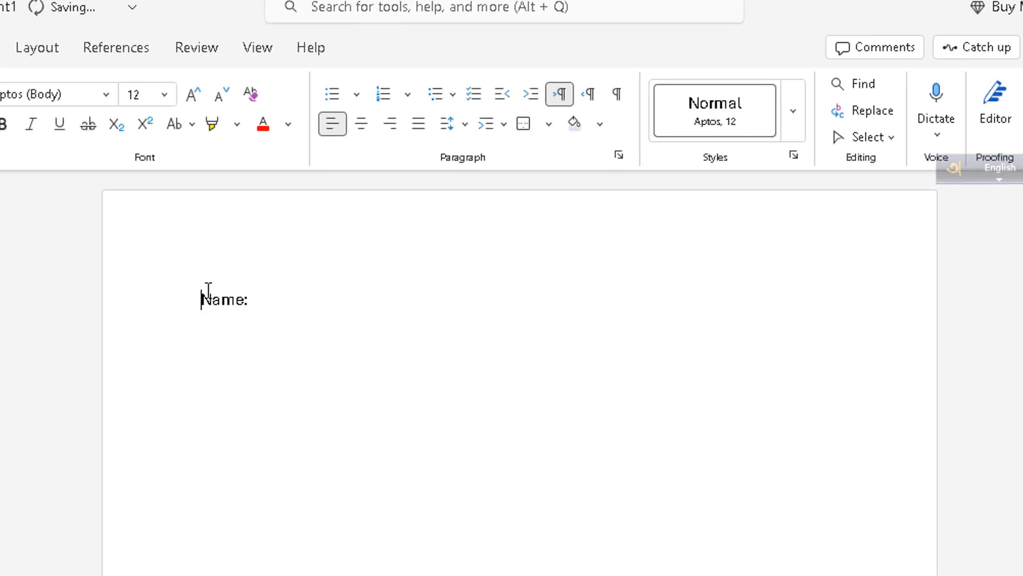
# Type the lecturer's name, 'Lecturer, Physics, Bheramara Govt. College.' and 'Bheramara, Kushtia.' after Name:.
pyautogui.click(261, 299)
pyautogui.press('Return')
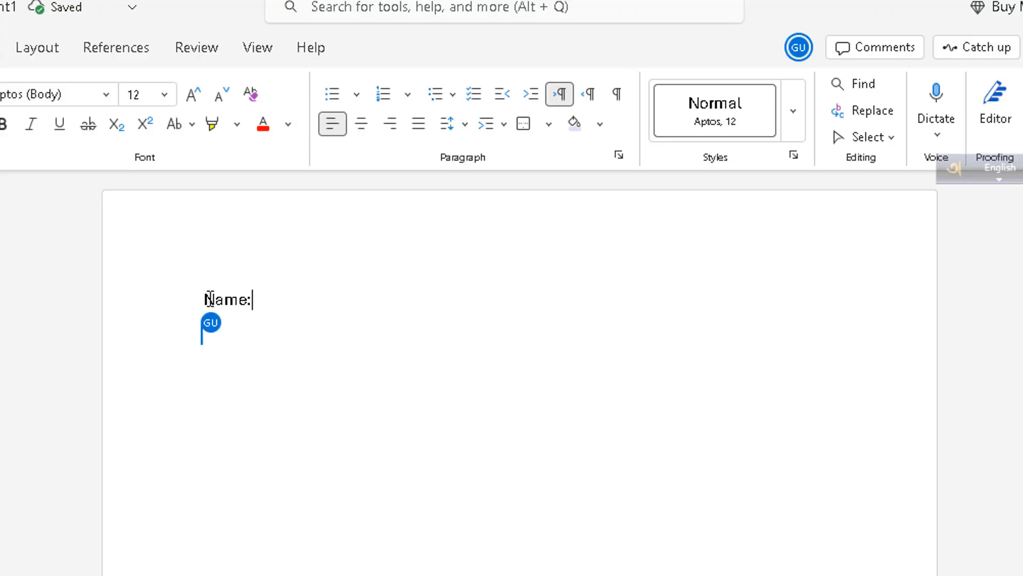
pyautogui.write('NAm')
pyautogui.press('BackSpace')
pyautogui.press('BackSpace')
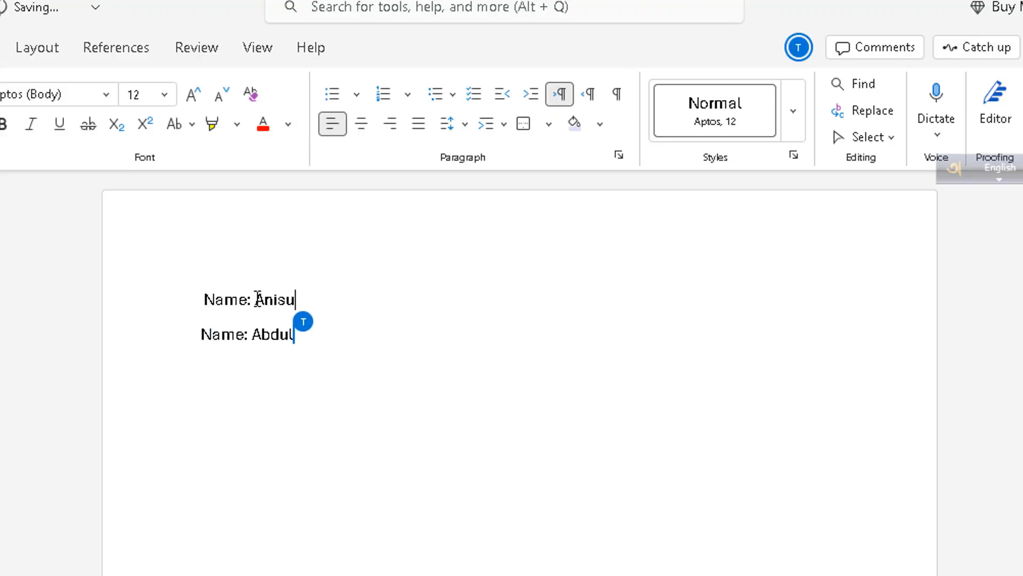
pyautogui.press('Return')
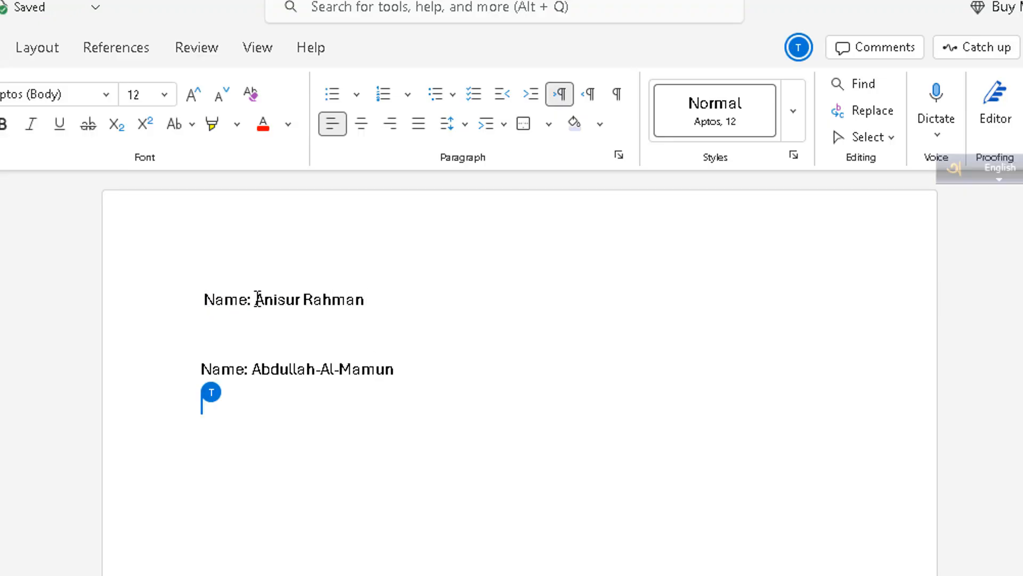
pyautogui.write('Lecturer, Physics')
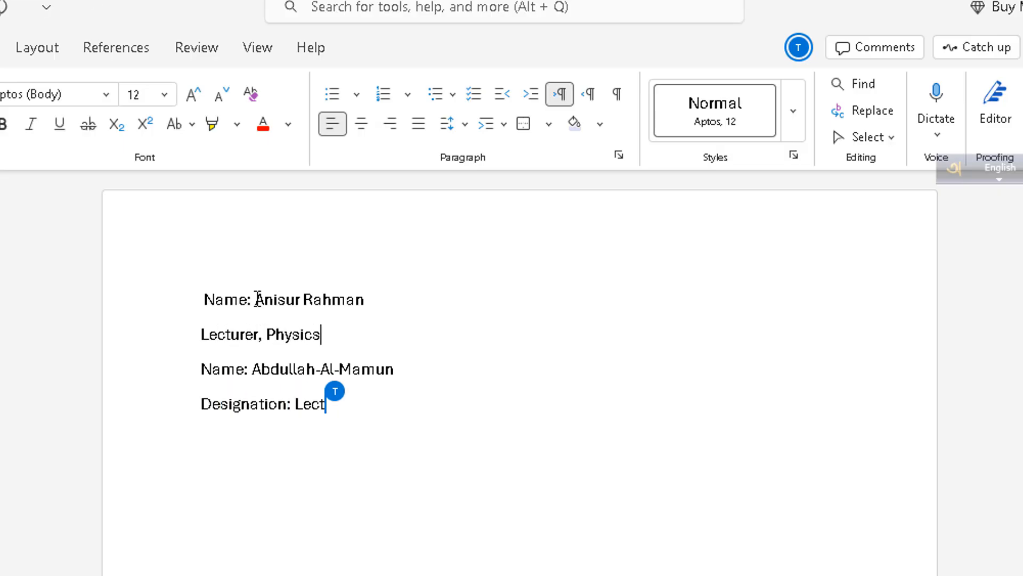
pyautogui.write(', Bheramara Govt.')
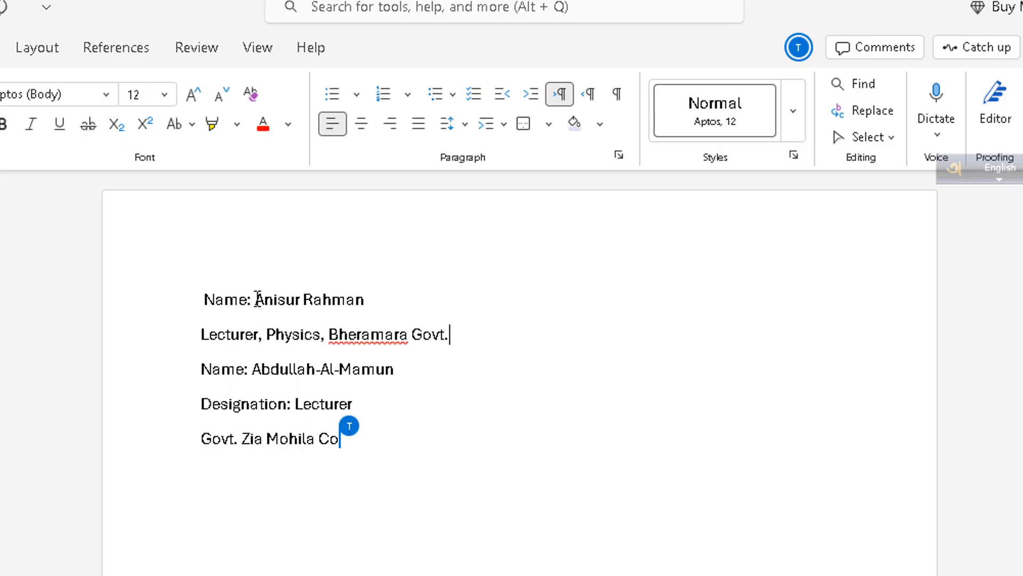
pyautogui.write(' College.')
pyautogui.press('Return')
pyautogui.press('Return')
pyautogui.press('Up')
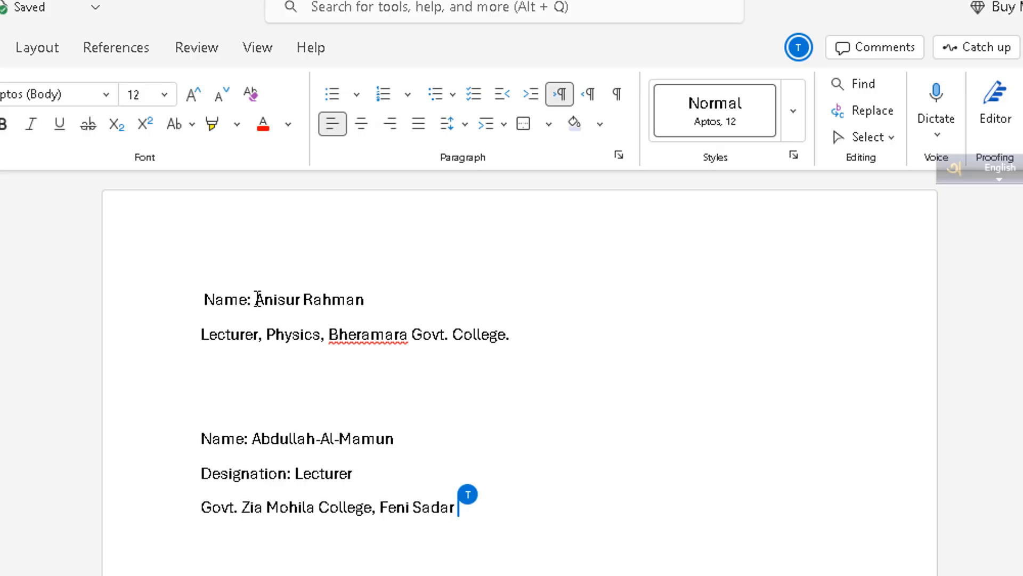
pyautogui.write('Bheramara, Kushtia.')
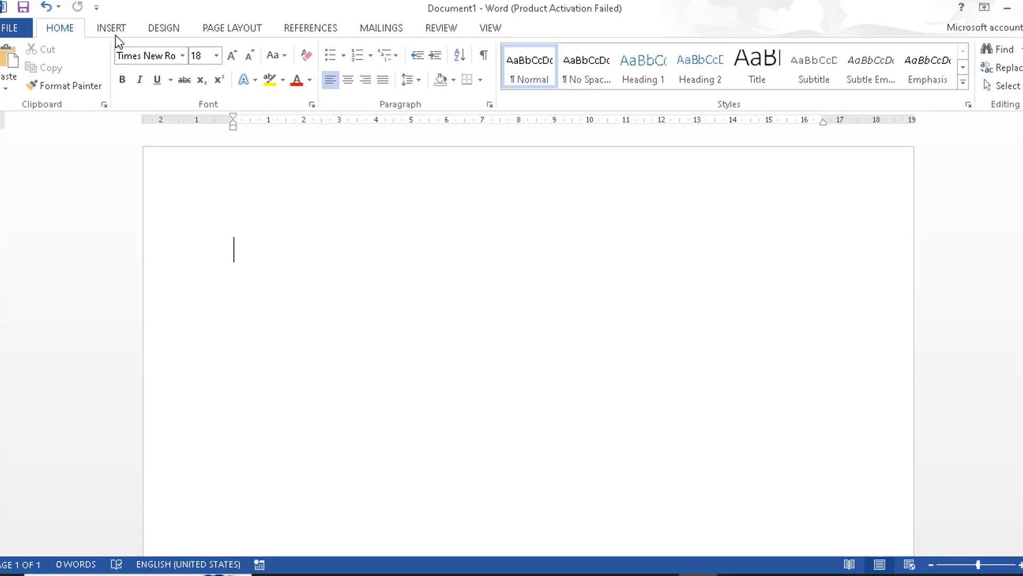
# Show the Insert commands for the blank Document1.
pyautogui.click(113, 30)
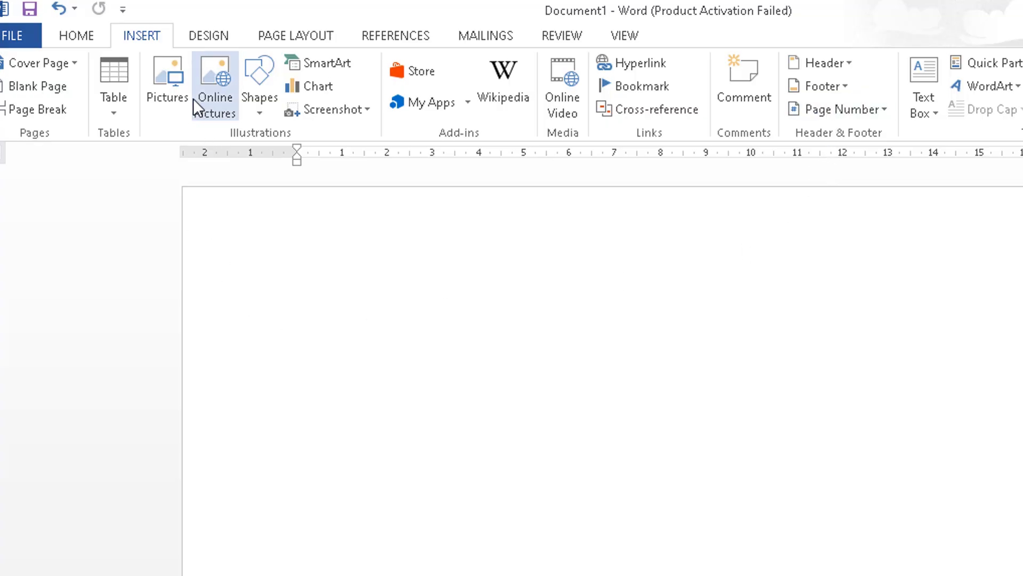
# Draw a circle on the page with the oval shape.
pyautogui.click(263, 108)
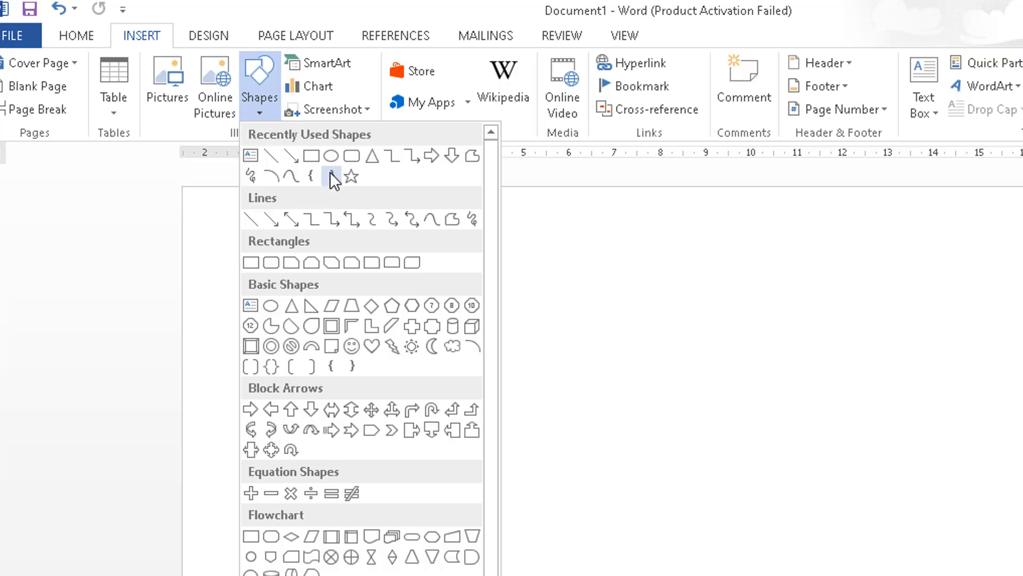
pyautogui.click(331, 156)
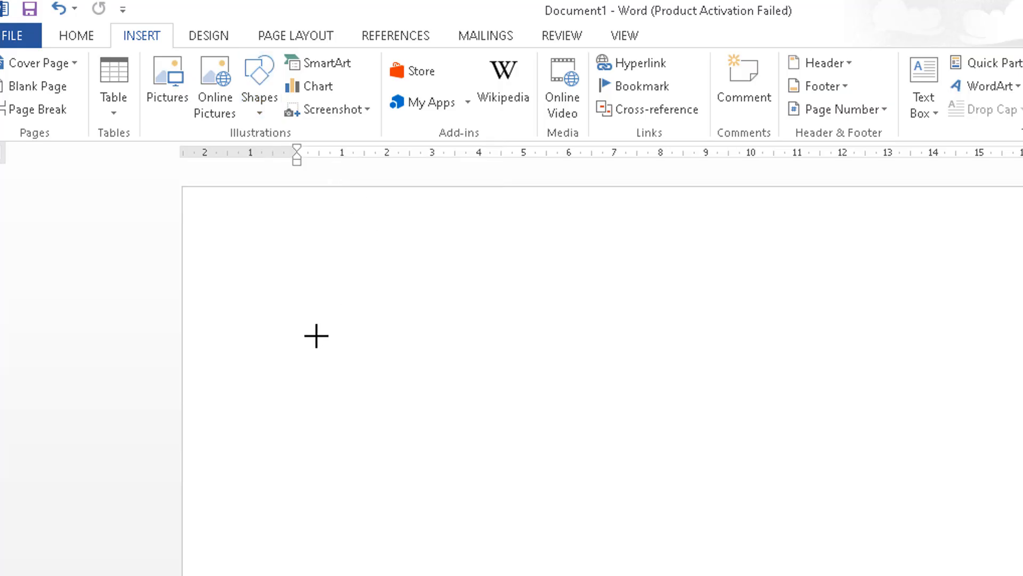
pyautogui.moveTo(315, 336); pyautogui.dragTo(513, 463)
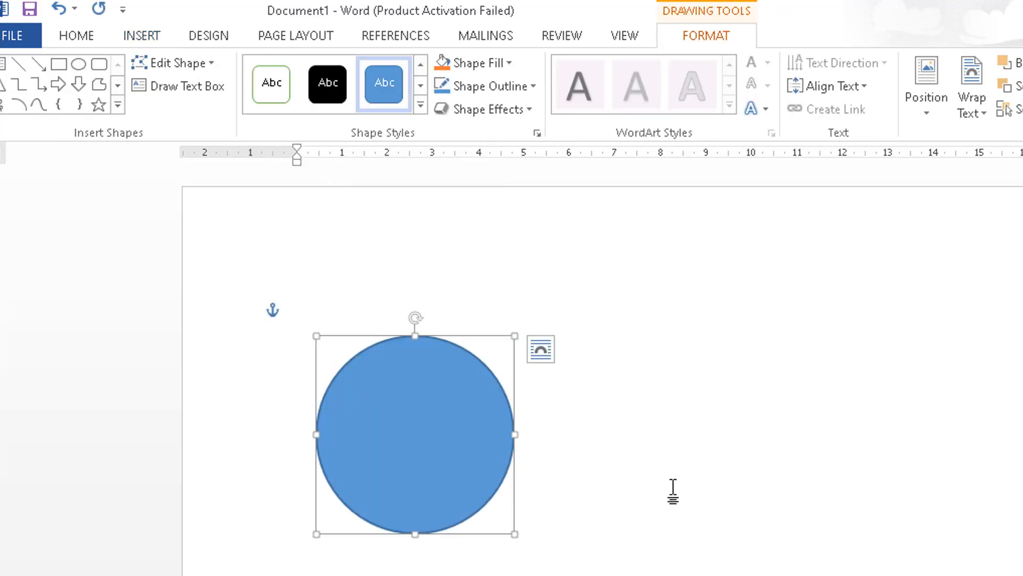
pyautogui.click(666, 488)
# Draw a triangle shape beside the blue circle.
pyautogui.click(140, 36)
pyautogui.click(260, 88)
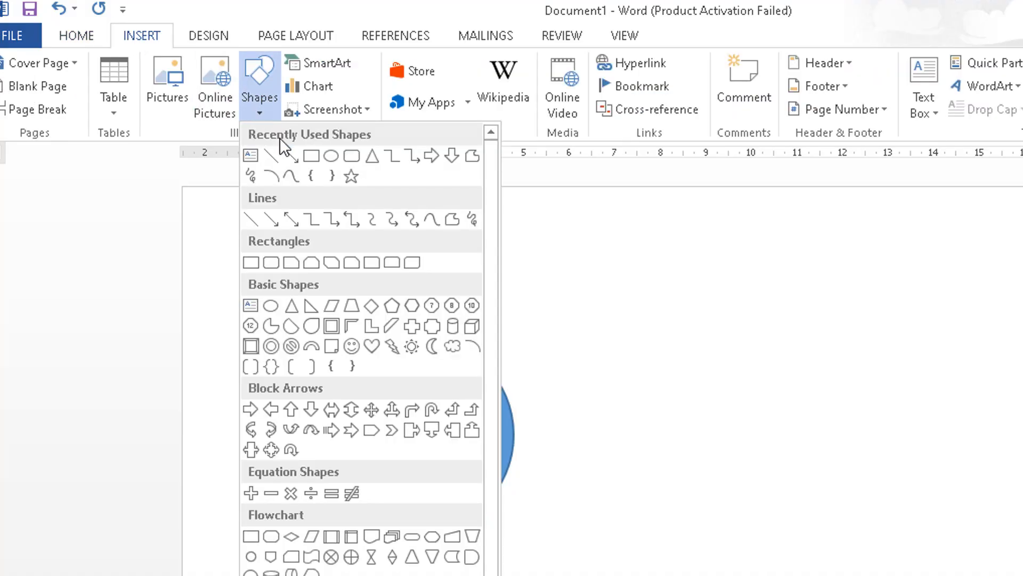
pyautogui.click(372, 157)
pyautogui.moveTo(605, 354); pyautogui.dragTo(776, 503)
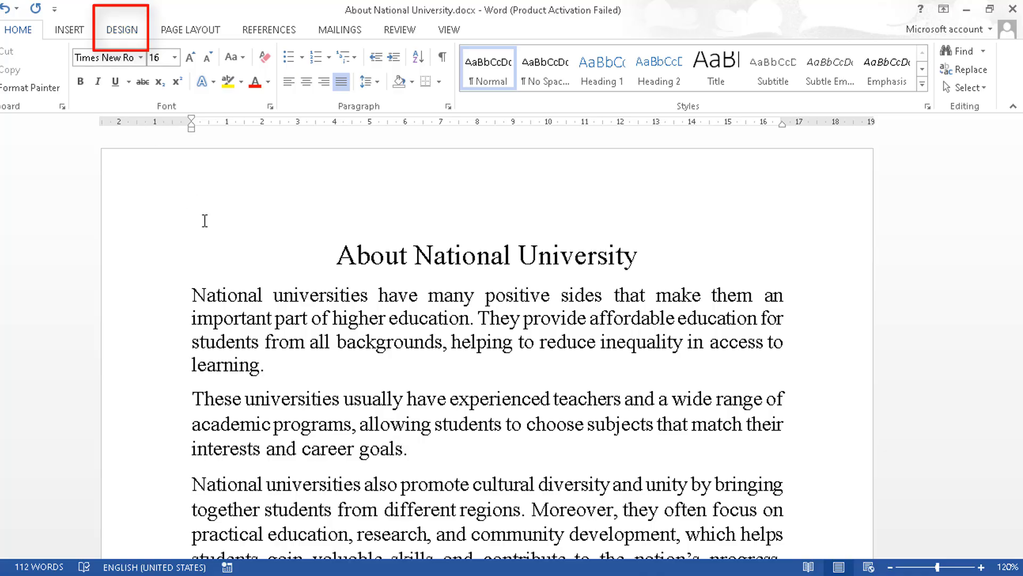
# Give the page a light gold background colour from the Design tab.
pyautogui.click(131, 34)
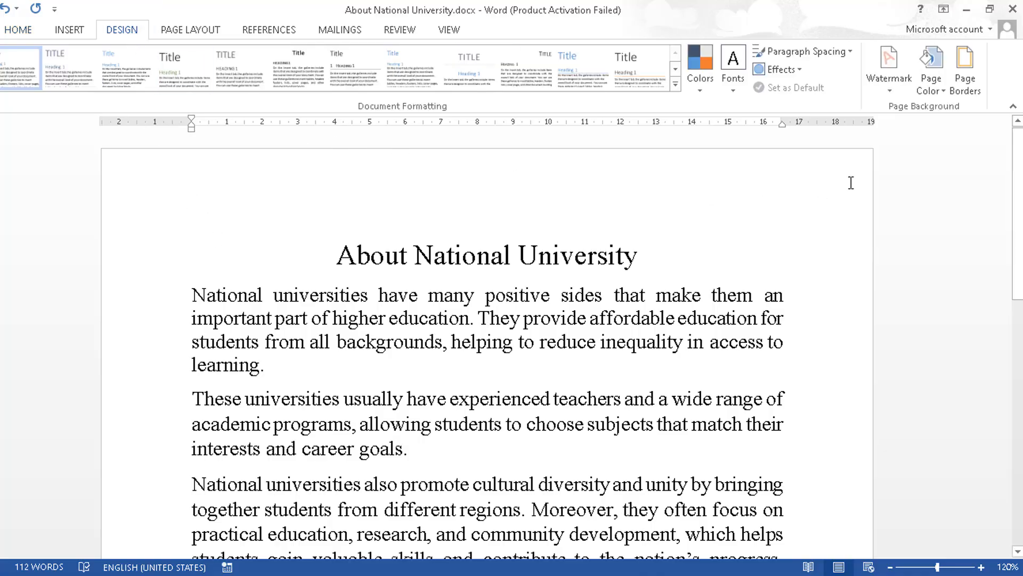
pyautogui.click(941, 92)
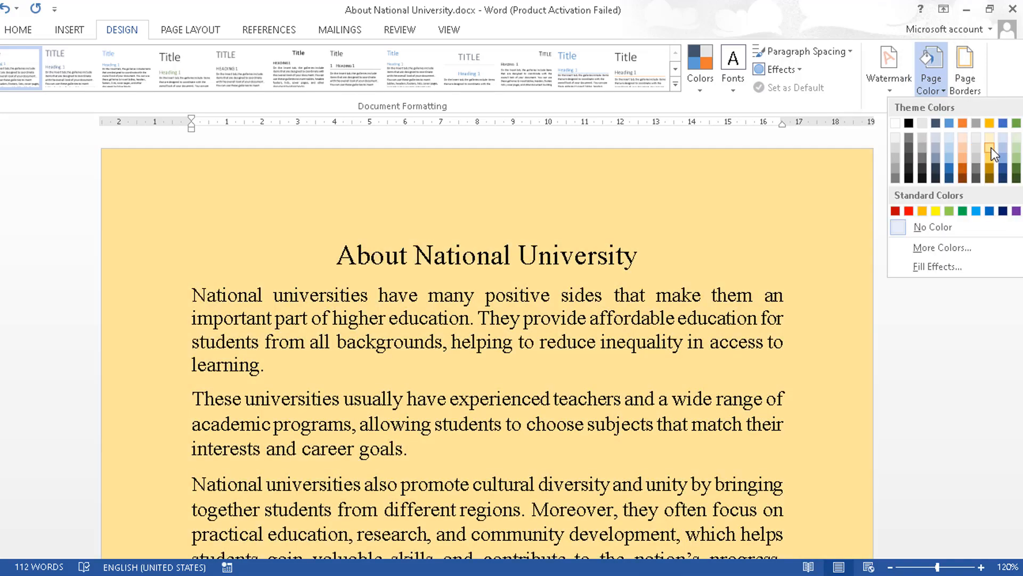
pyautogui.click(992, 148)
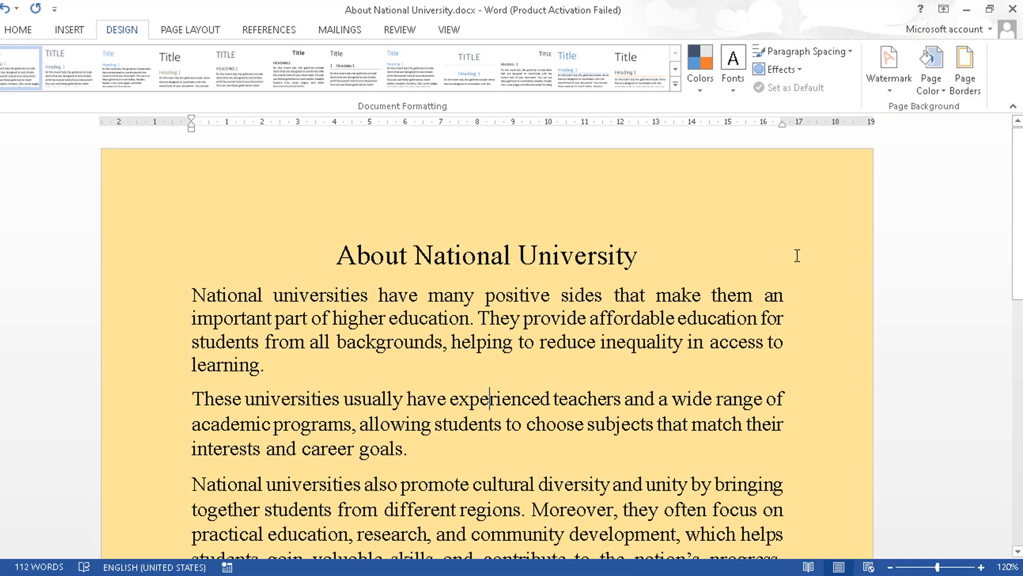
# Add a wavy-line Box page border around the page.
pyautogui.click(966, 80)
pyautogui.scroll(-3, 622, 231)
pyautogui.click(569, 263)
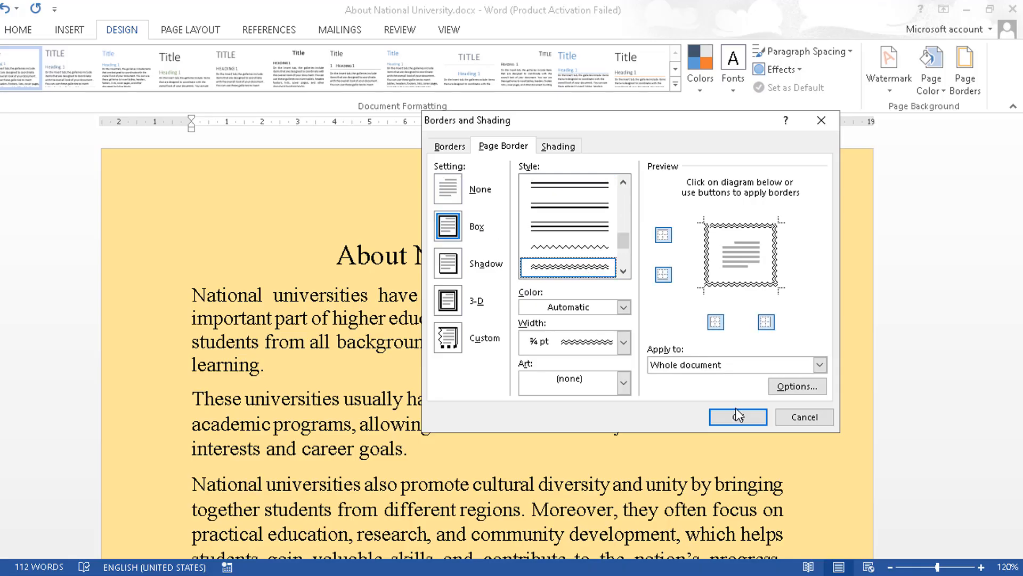
pyautogui.click(738, 417)
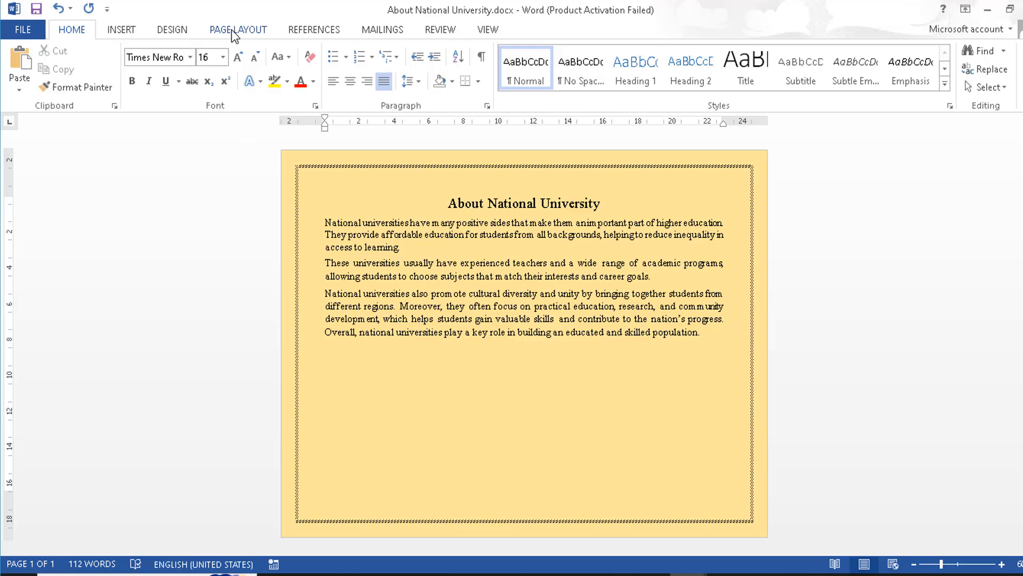
# Look through the Margins, Orientation and Size presets in Page Layout.
pyautogui.click(233, 31)
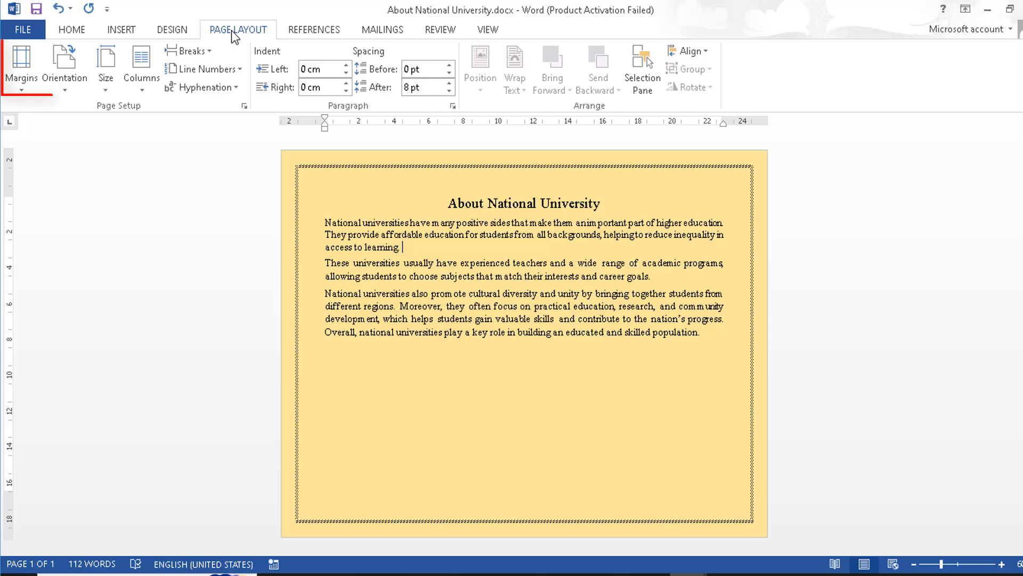
pyautogui.click(22, 89)
pyautogui.click(60, 90)
pyautogui.click(67, 88)
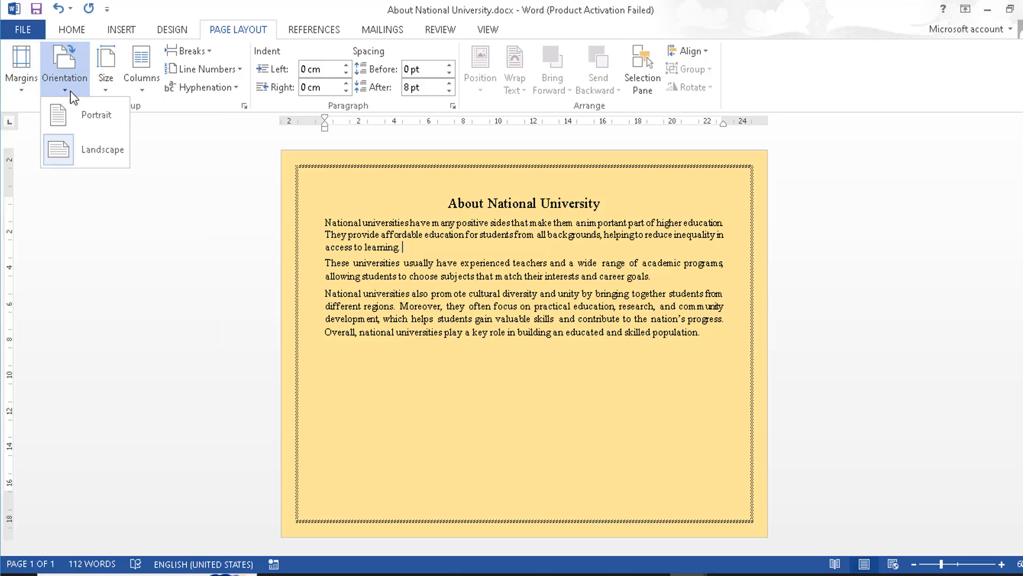
pyautogui.click(103, 92)
pyautogui.click(103, 92)
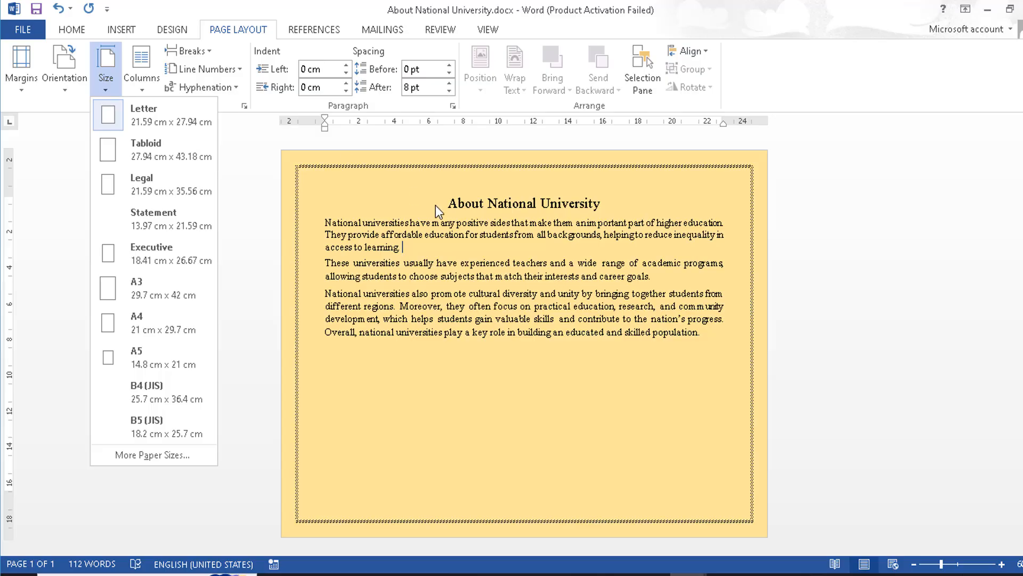
pyautogui.click(436, 206)
# Switch the page to Portrait orientation, then back to Landscape.
pyautogui.click(78, 91)
pyautogui.click(79, 111)
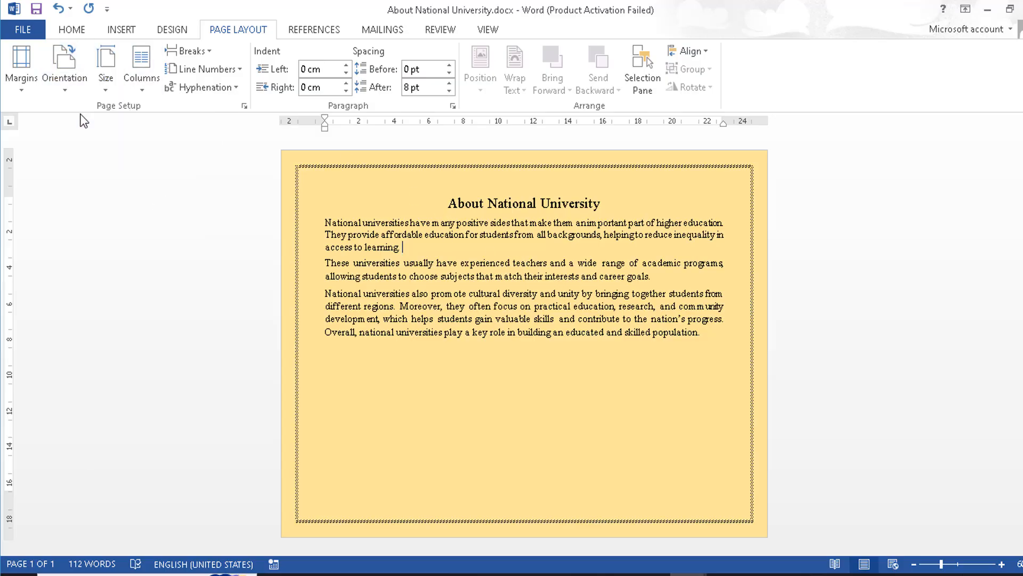
pyautogui.click(69, 94)
pyautogui.click(81, 142)
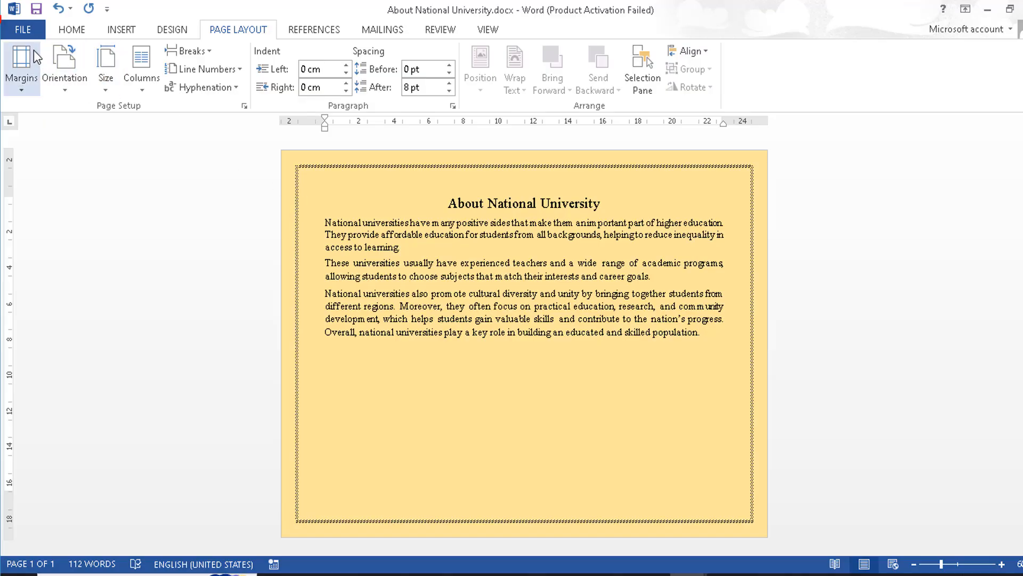
# Bring up the print settings and set copies to 3, then back to 1.
pyautogui.click(28, 31)
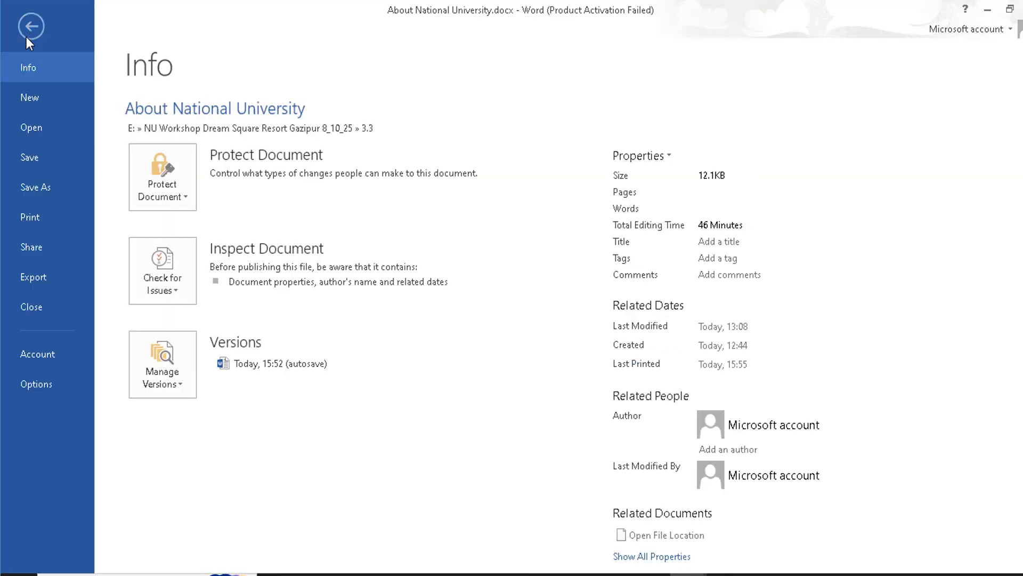
pyautogui.click(37, 222)
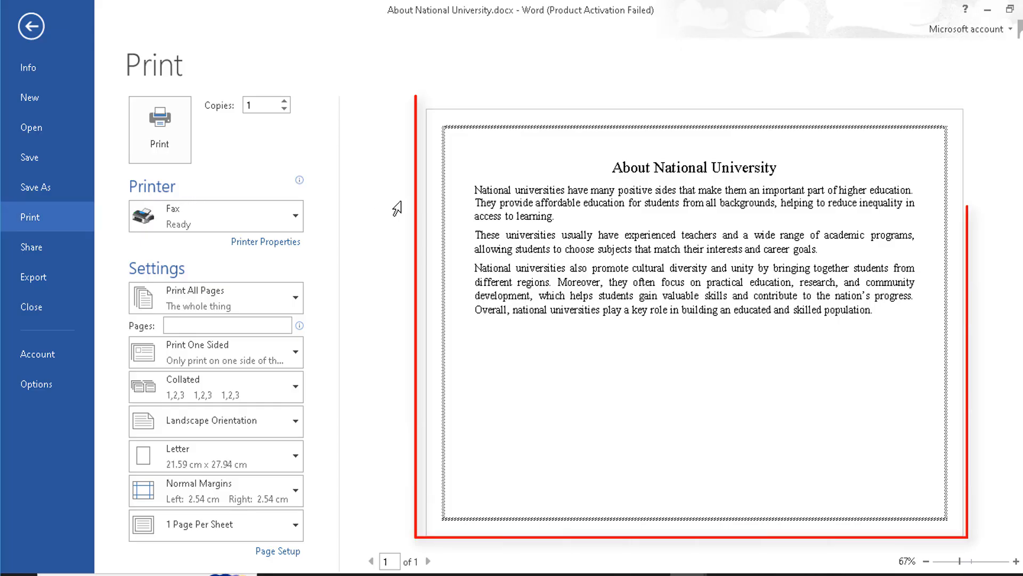
pyautogui.click(287, 103)
pyautogui.click(286, 102)
pyautogui.click(286, 109)
pyautogui.click(286, 109)
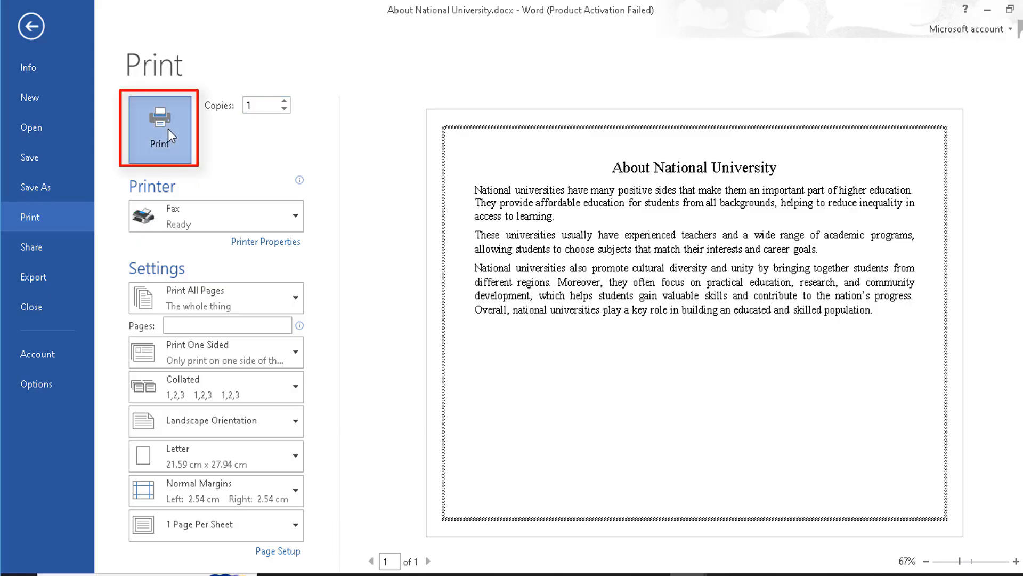
# Print to NU.pdf with Microsoft Print to PDF and open the result from the desktop.
pyautogui.click(287, 219)
pyautogui.click(223, 283)
pyautogui.click(181, 146)
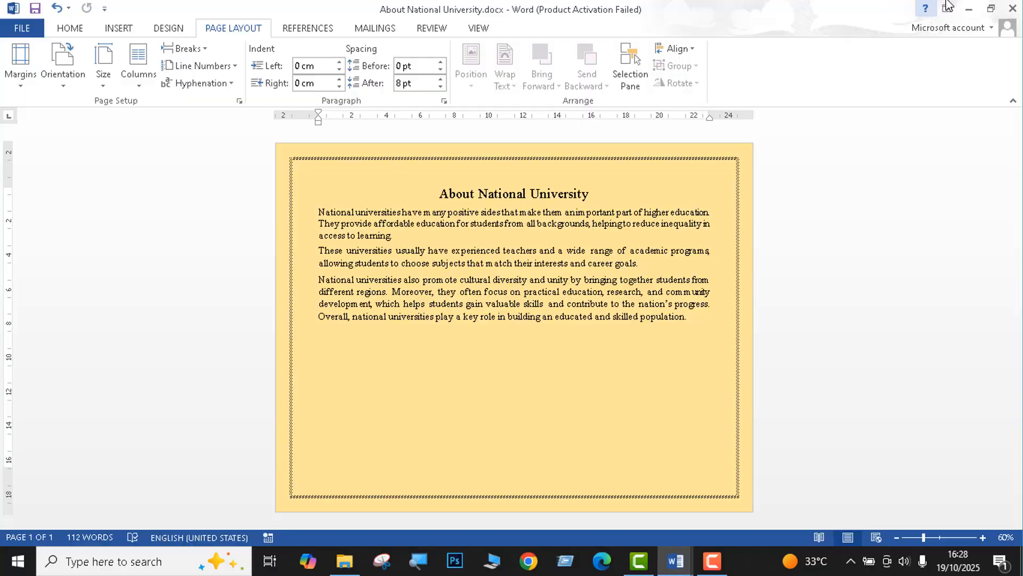
pyautogui.click(969, 9)
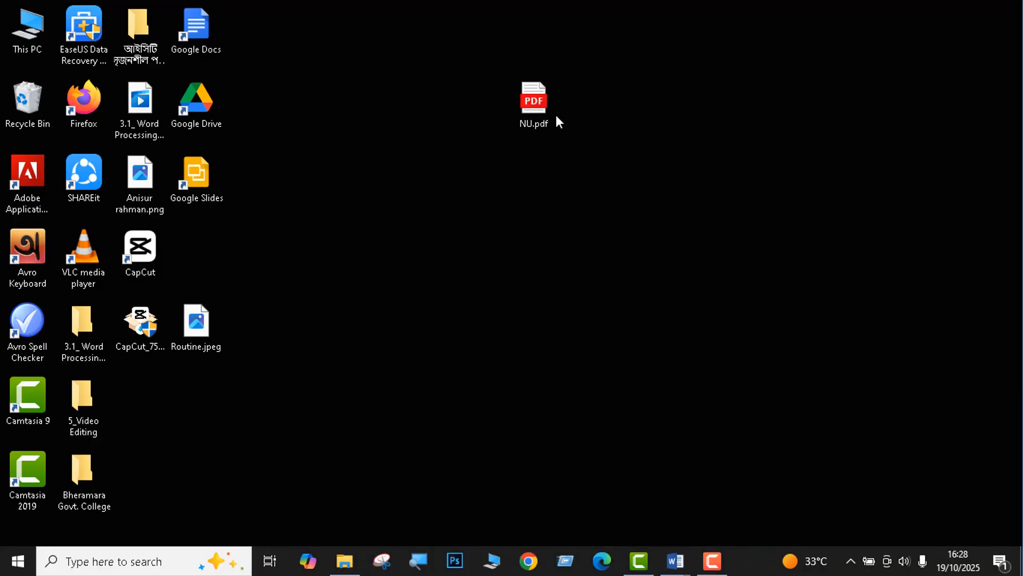
pyautogui.doubleClick(555, 114)
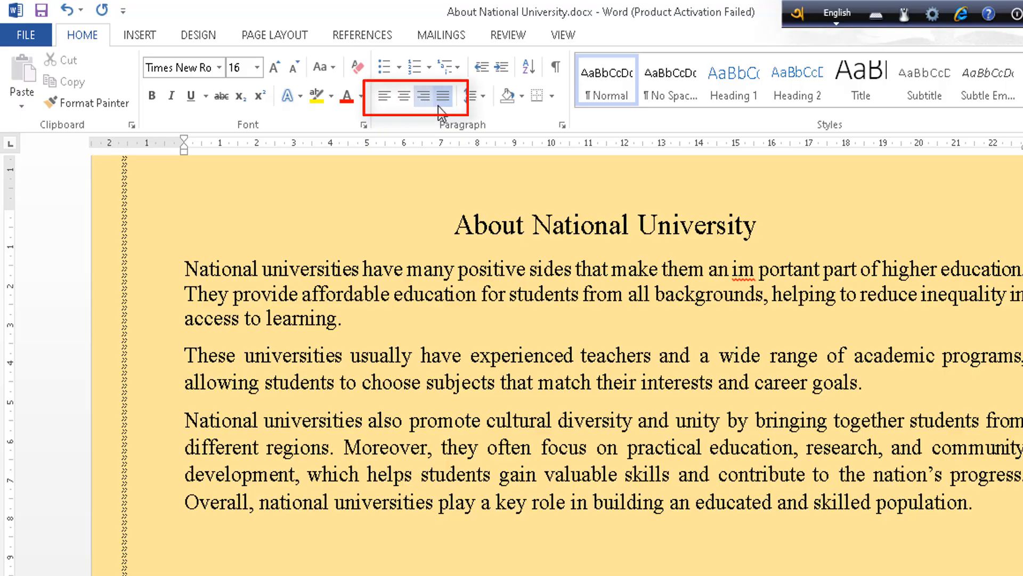
# Look through the bullet style and line spacing choices.
pyautogui.click(400, 69)
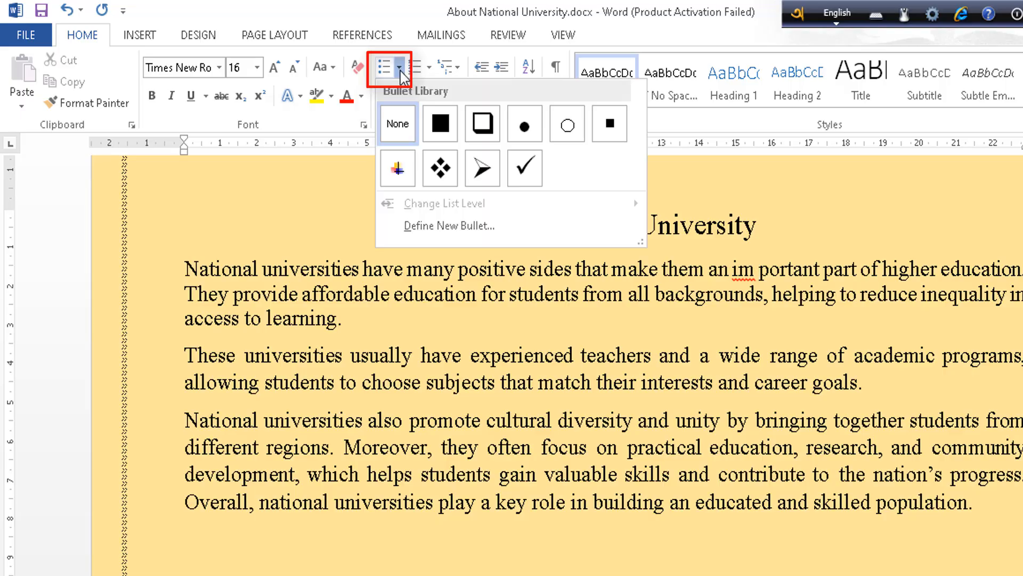
pyautogui.click(311, 269)
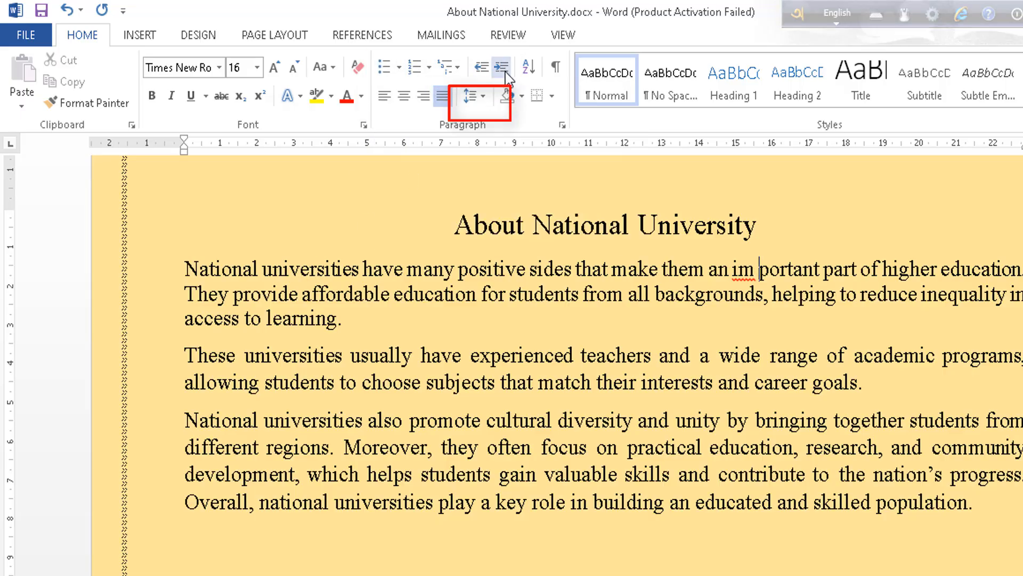
pyautogui.click(484, 97)
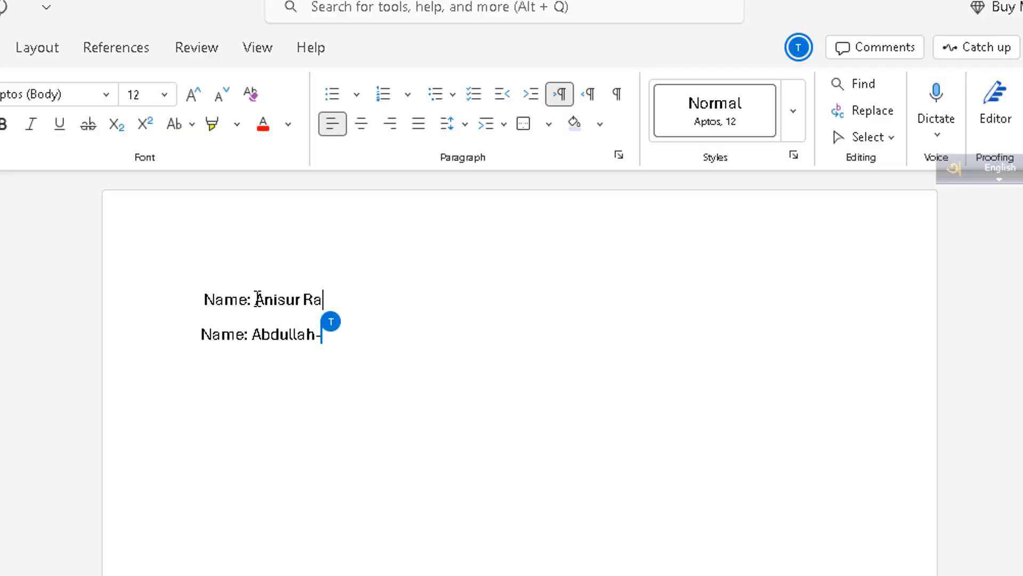
# Type the author's name and physics lecturer title line, then show the Insert options.
pyautogui.write('hman')
pyautogui.press('Return')
pyautogui.write('Lecturer, Physics, Bheramara Govt. C')
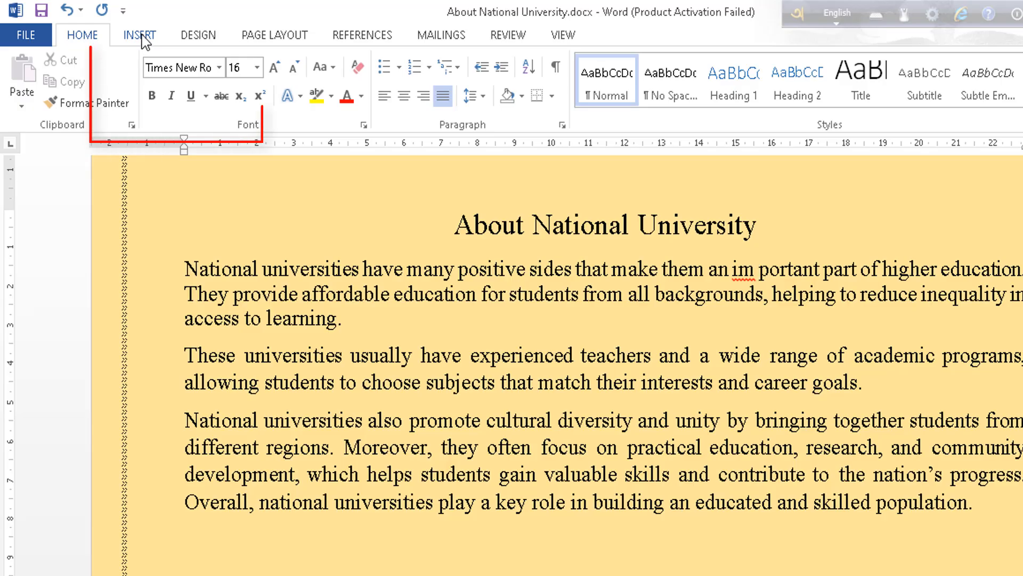
pyautogui.click(141, 36)
pyautogui.click(210, 36)
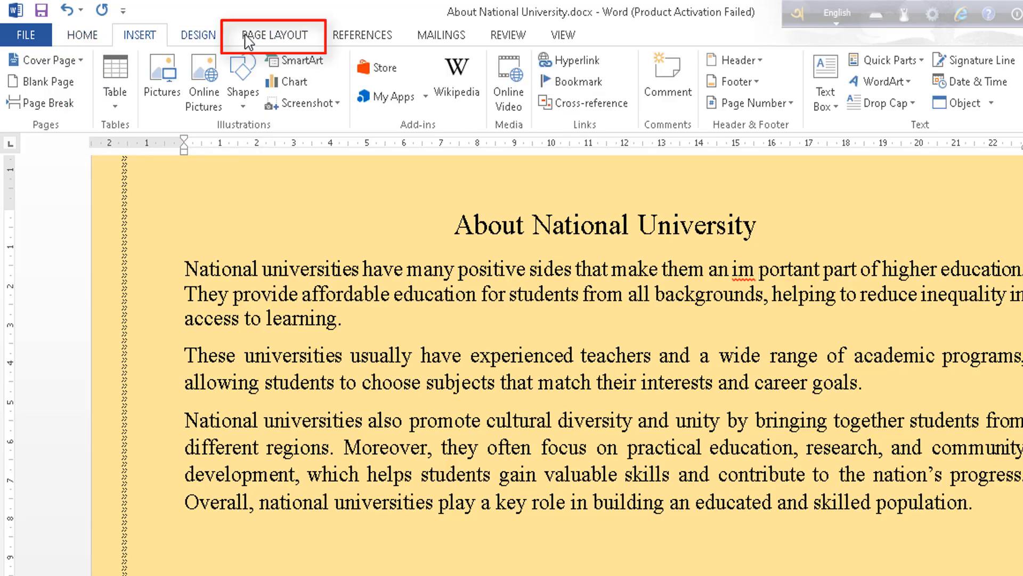